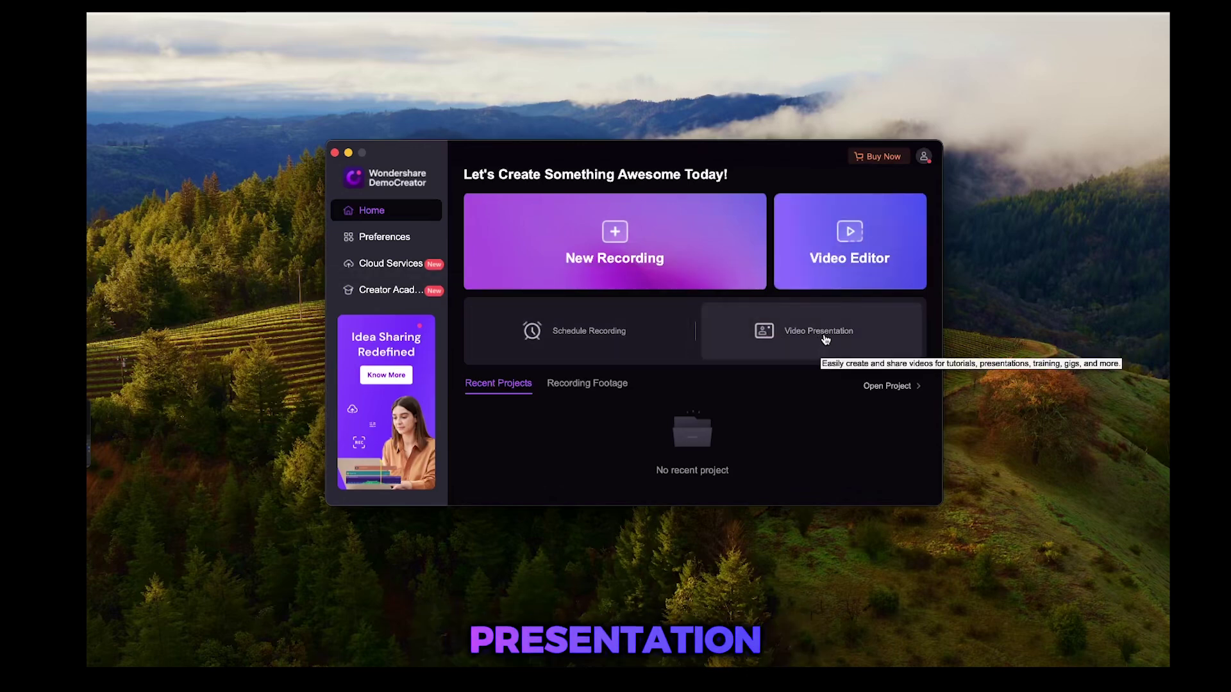
Start a new recording with the capture zone set to Full screen (3456×2234).
{"action": "left_click", "coordinate": [635, 232]}
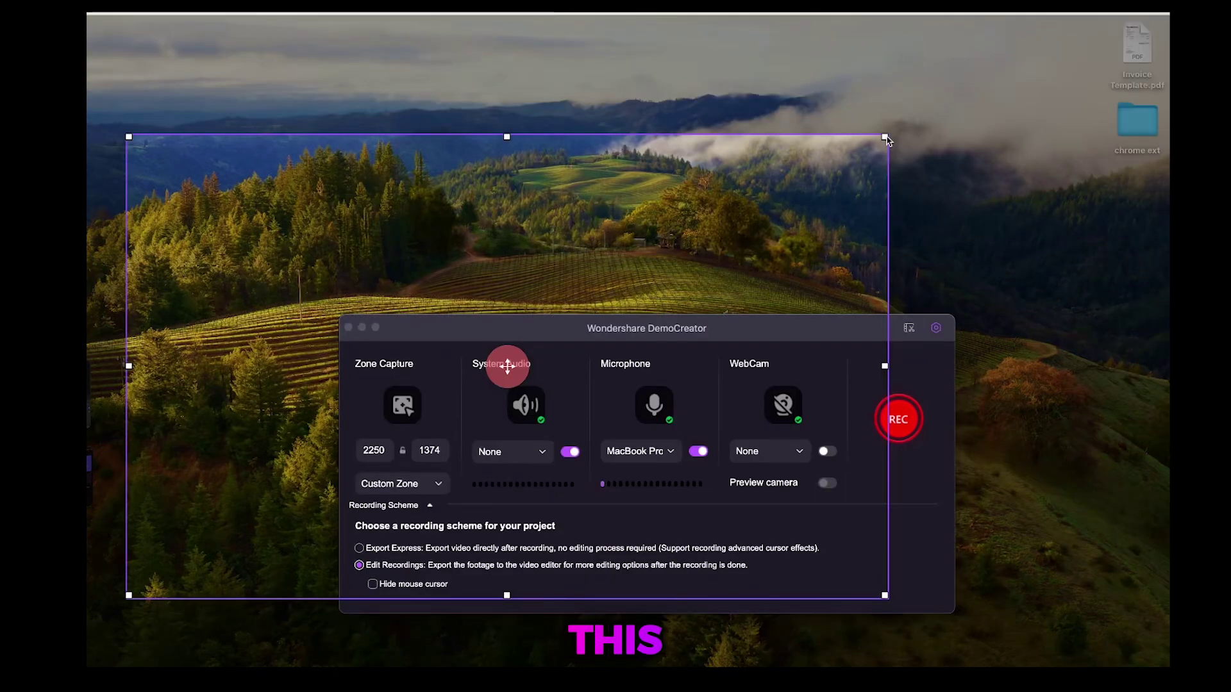
{"action": "mouse_move", "coordinate": [890, 138]}
{"action": "left_mouse_down"}
{"action": "mouse_move", "coordinate": [941, 131]}
{"action": "mouse_move", "coordinate": [1076, 151]}
{"action": "left_mouse_up"}
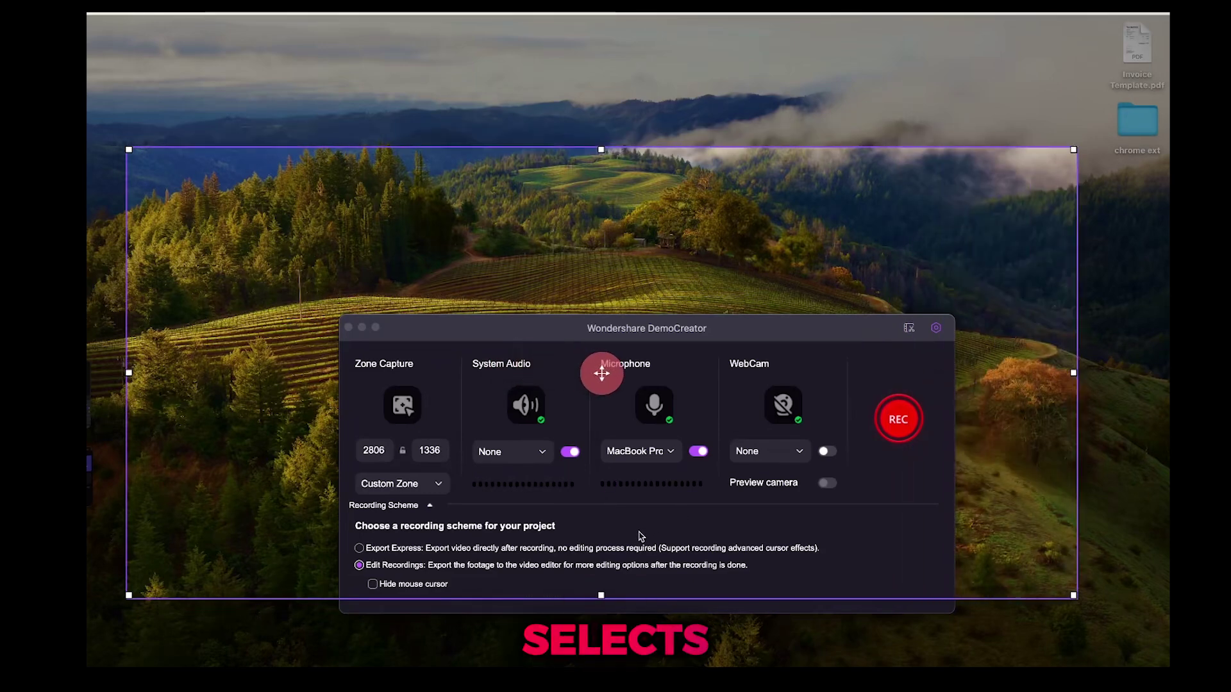
{"action": "left_click_drag", "start_coordinate": [601, 596], "coordinate": [601, 637]}
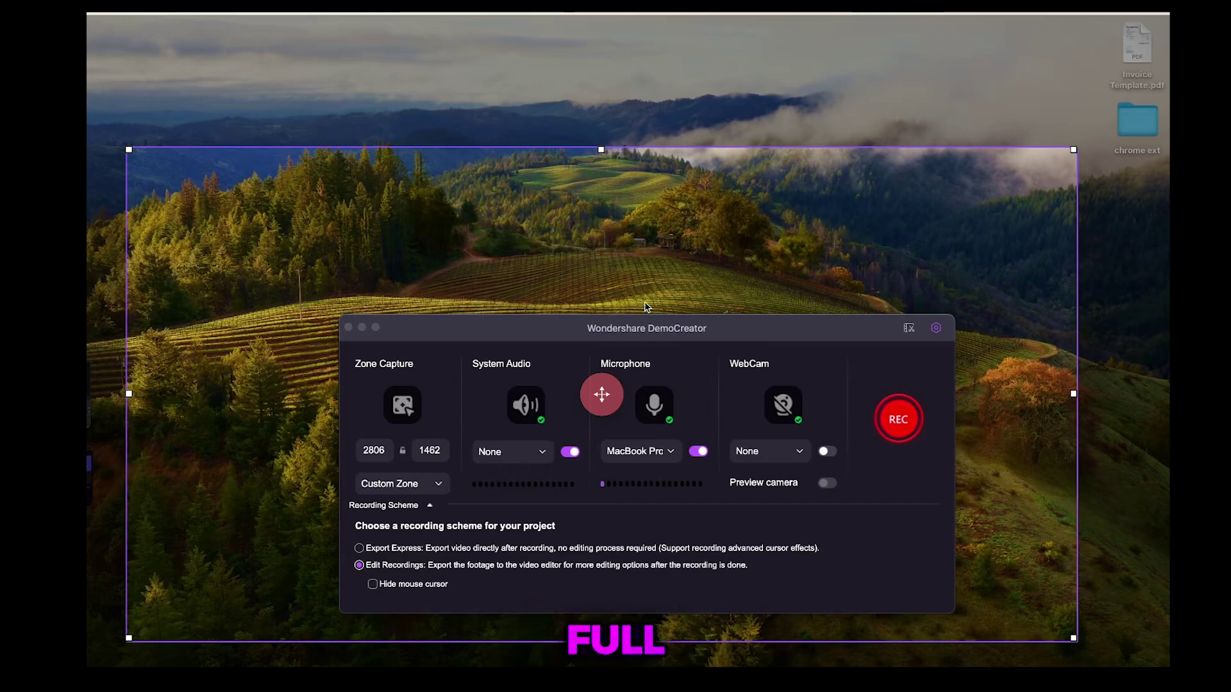
{"action": "left_click", "coordinate": [408, 485]}
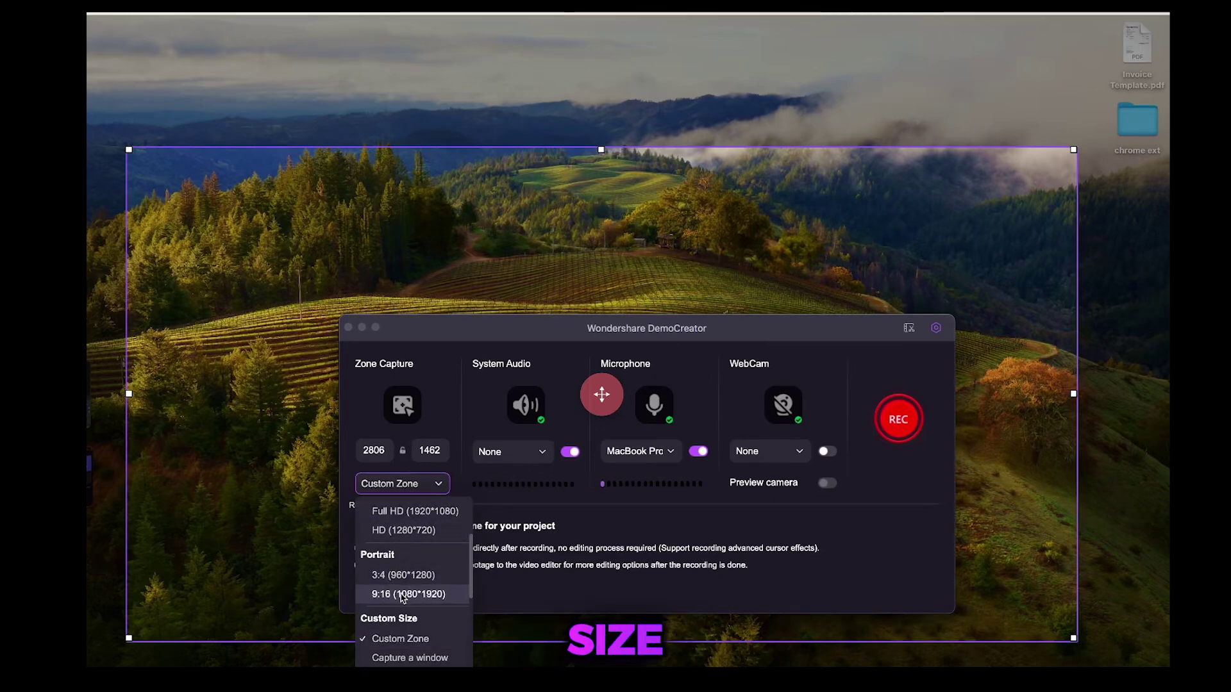
{"action": "scroll", "coordinate": [405, 605], "scroll_direction": "down", "scroll_amount": 1}
{"action": "scroll", "coordinate": [405, 605], "scroll_direction": "down", "scroll_amount": 1}
{"action": "scroll", "coordinate": [405, 606], "scroll_direction": "down", "scroll_amount": 3}
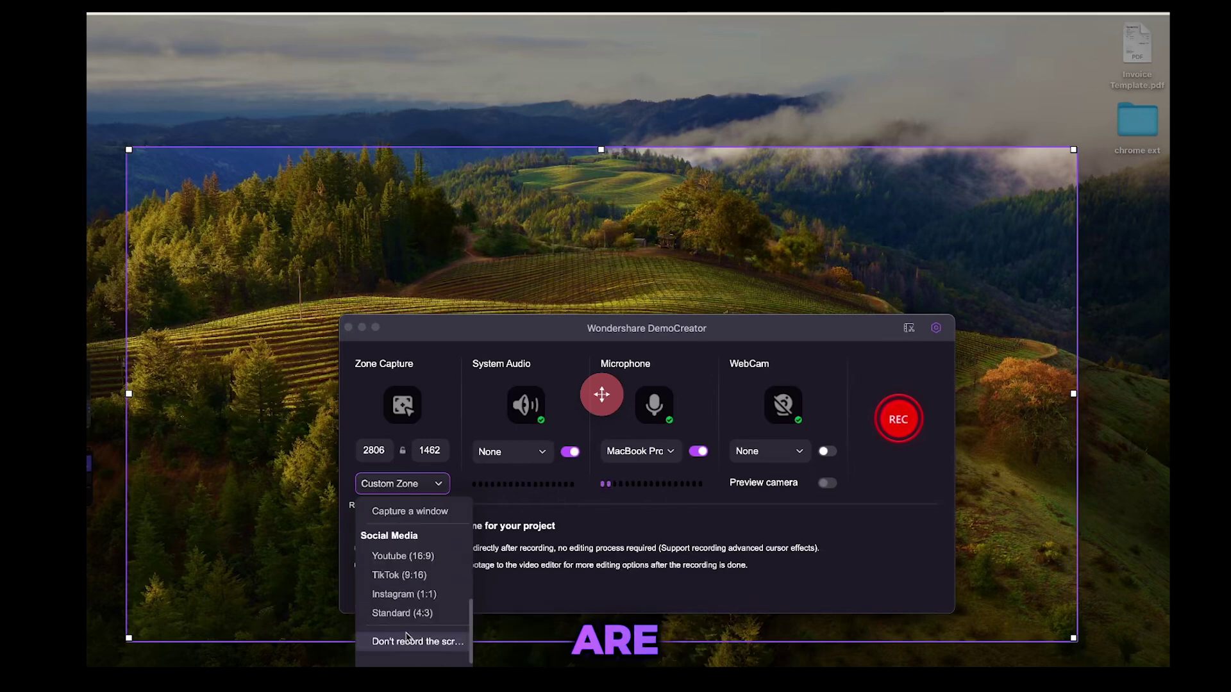
{"action": "scroll", "coordinate": [404, 583], "scroll_direction": "up", "scroll_amount": 2}
{"action": "scroll", "coordinate": [399, 558], "scroll_direction": "up", "scroll_amount": 2}
{"action": "scroll", "coordinate": [396, 529], "scroll_direction": "up", "scroll_amount": 2}
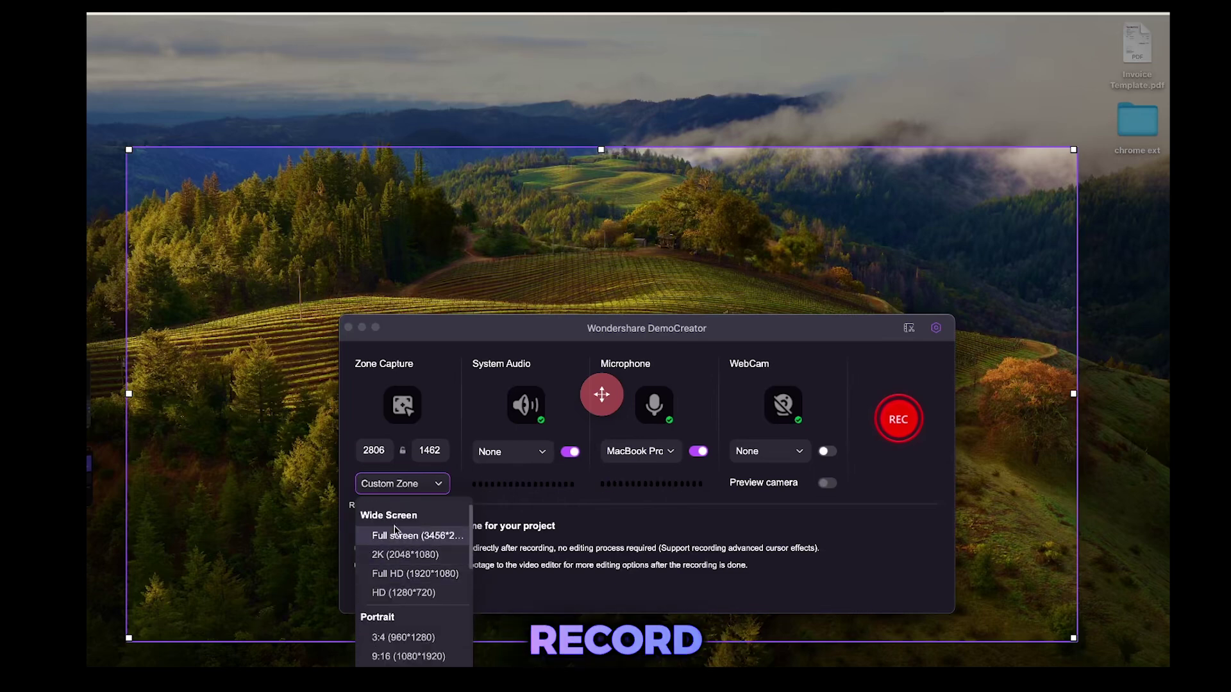
{"action": "left_click", "coordinate": [394, 536]}
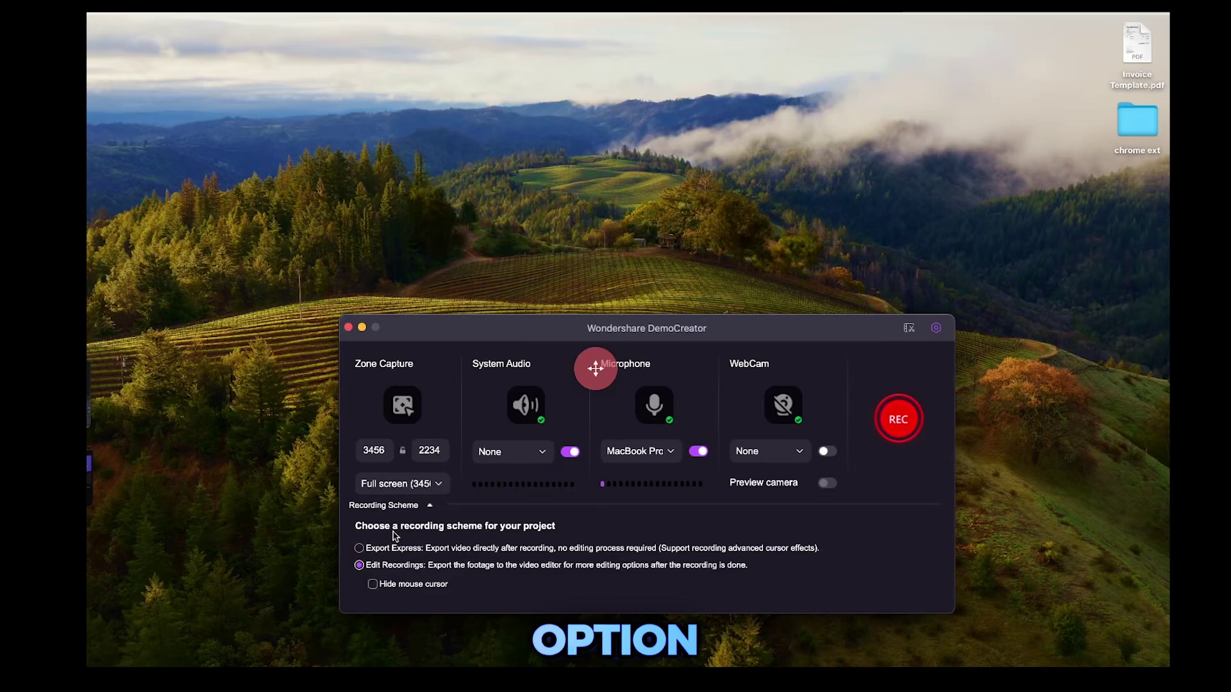
Enable system audio and choose the MacBook Pro Microphone as the mic source.
{"action": "left_click", "coordinate": [533, 459]}
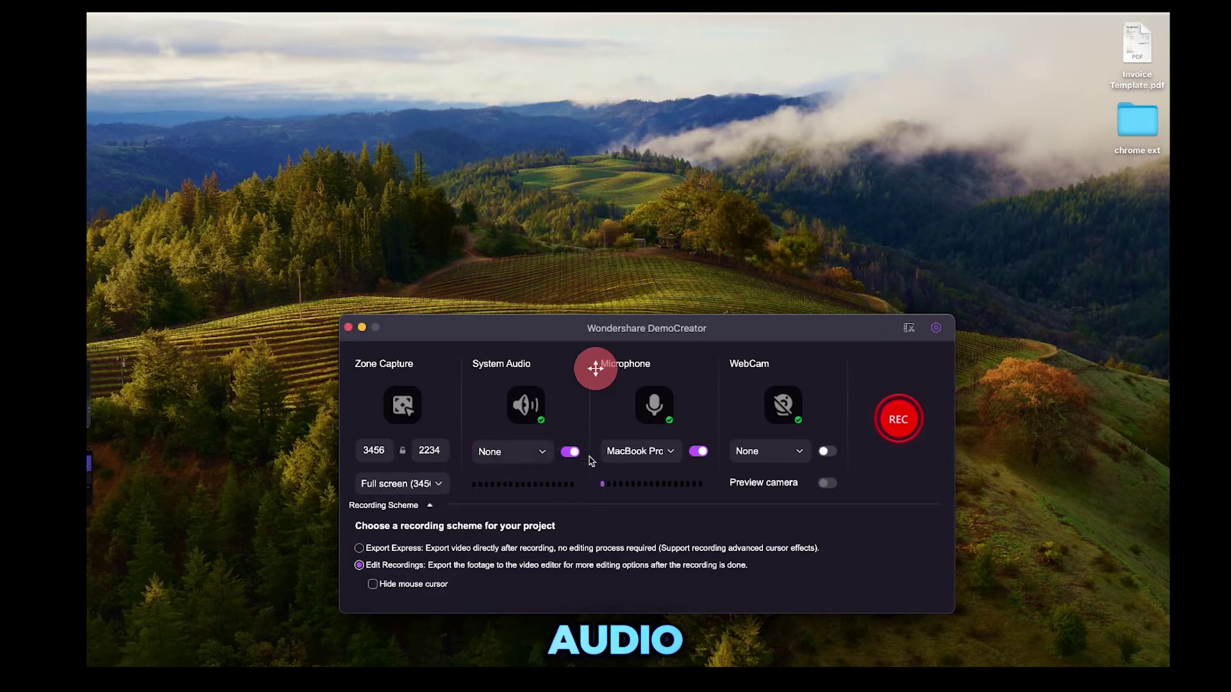
{"action": "left_click", "coordinate": [569, 451]}
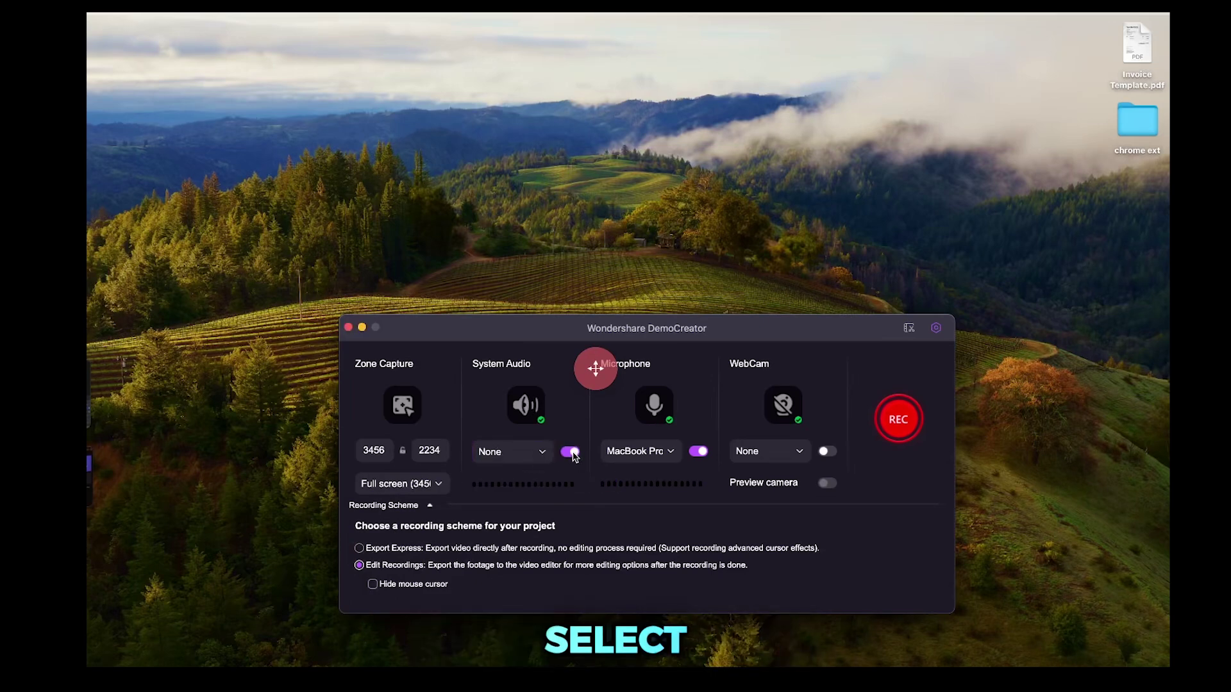
{"action": "left_click", "coordinate": [642, 461]}
{"action": "left_click", "coordinate": [643, 480]}
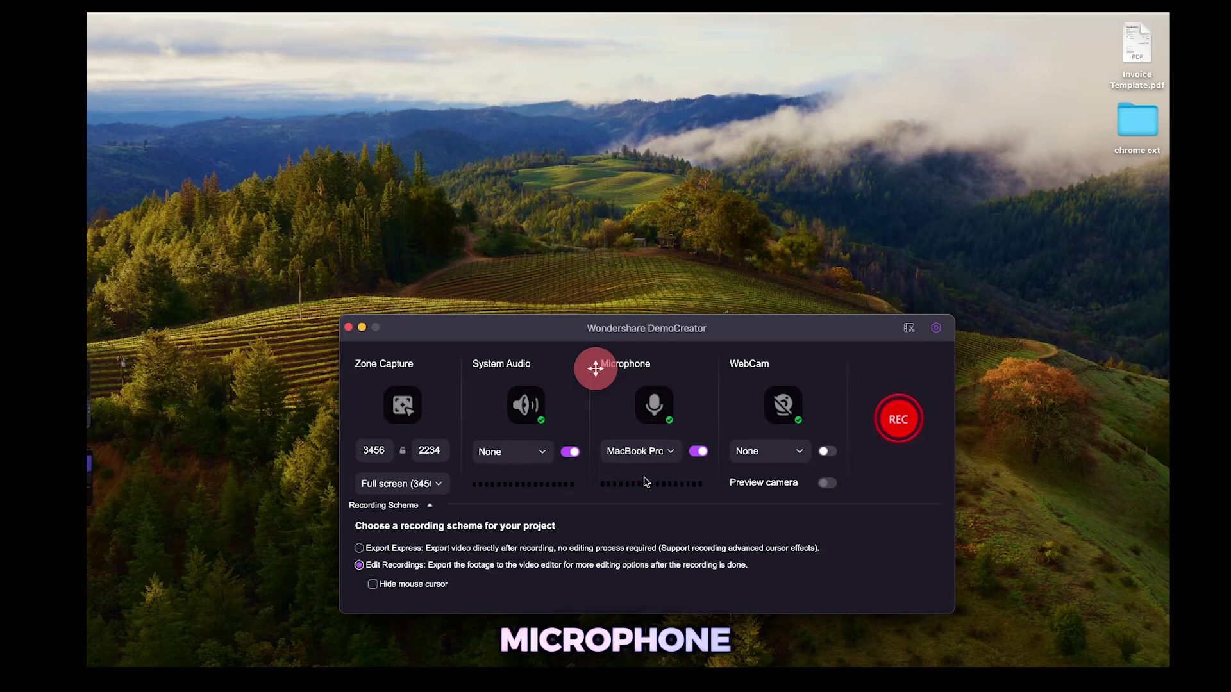
Leave the webcam set to None and bring up Advanced Settings.
{"action": "left_click", "coordinate": [785, 459]}
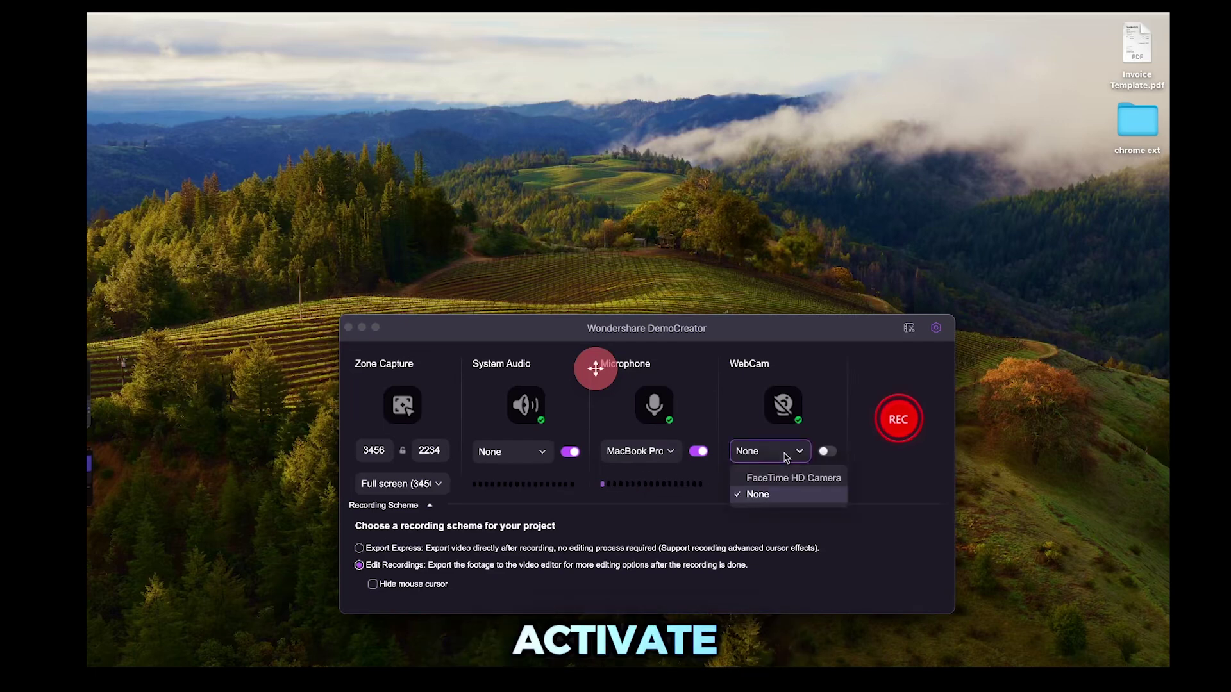
{"action": "left_click", "coordinate": [780, 484]}
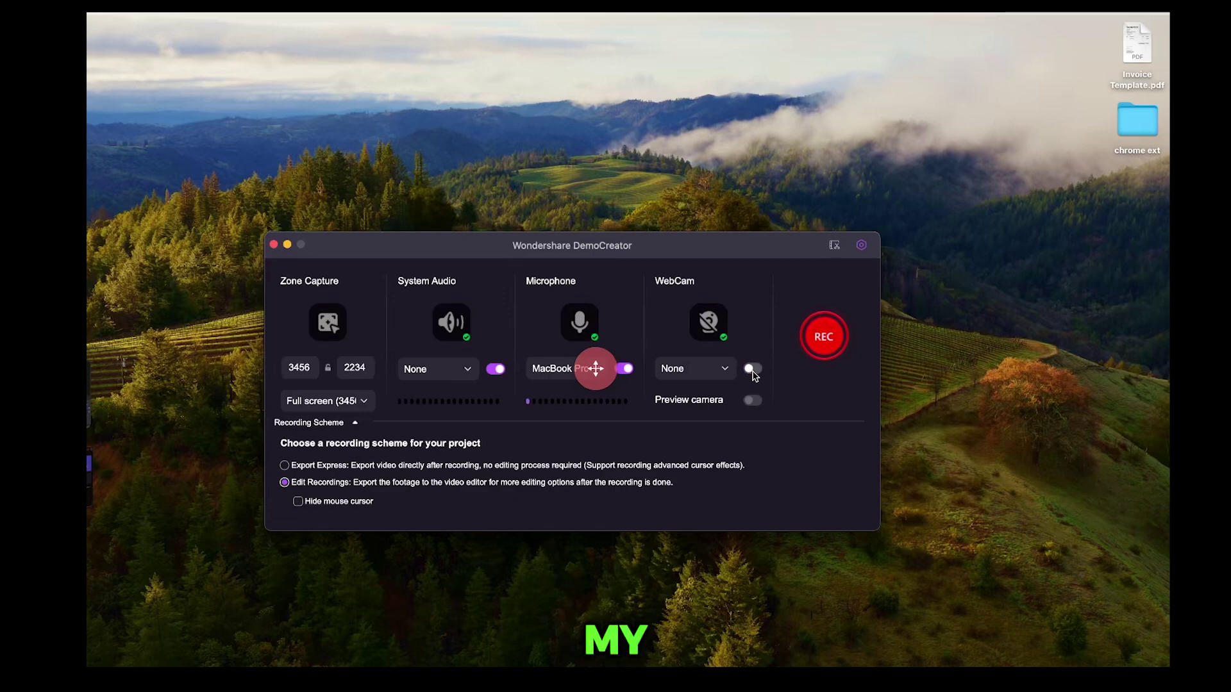
{"action": "left_click", "coordinate": [860, 248]}
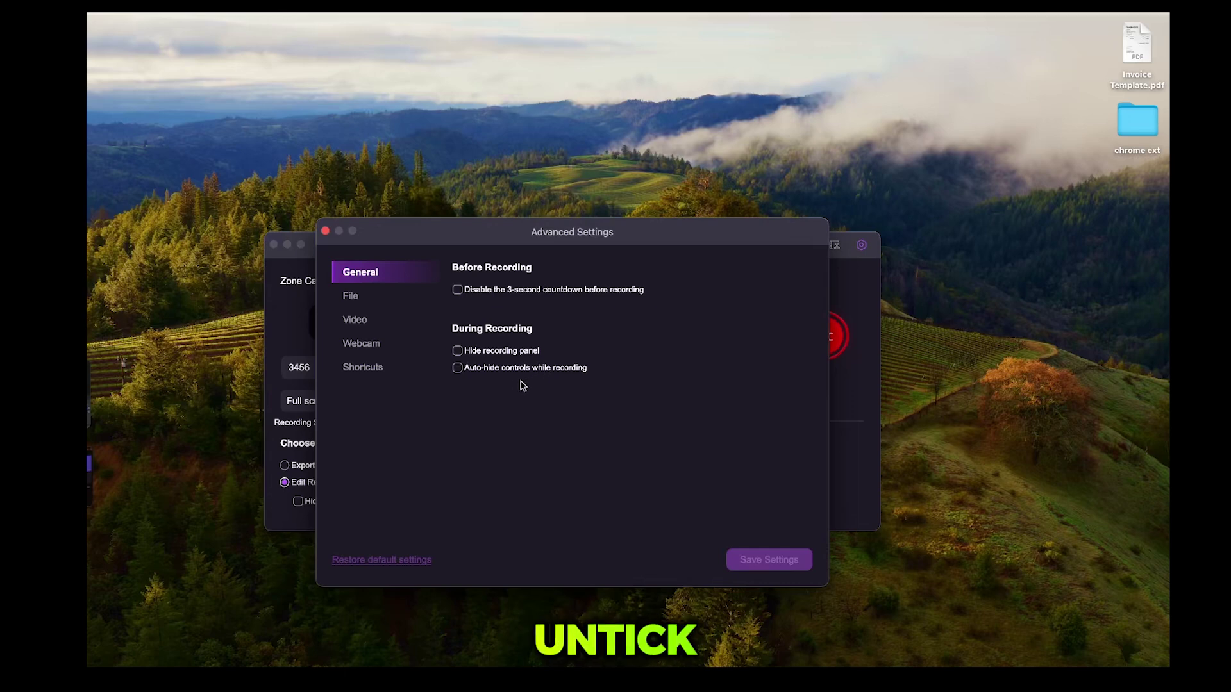
Set the video recording frame rate to 120 fps and quality to High.
{"action": "left_click", "coordinate": [356, 320]}
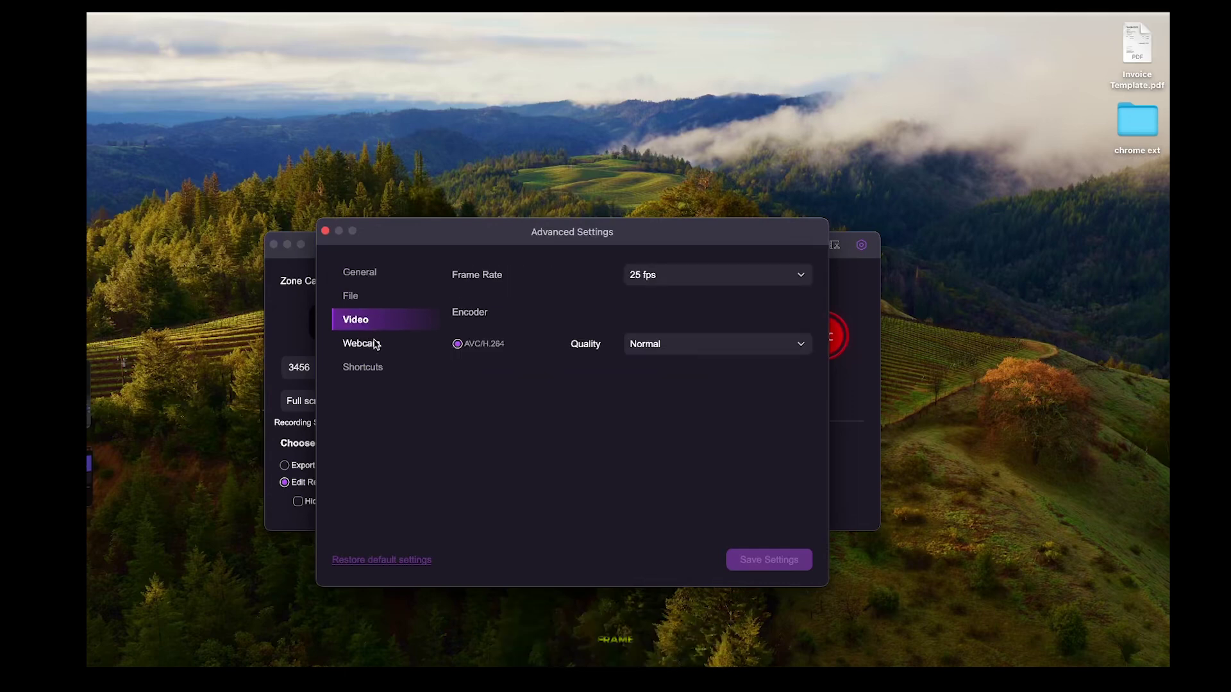
{"action": "left_click", "coordinate": [635, 280]}
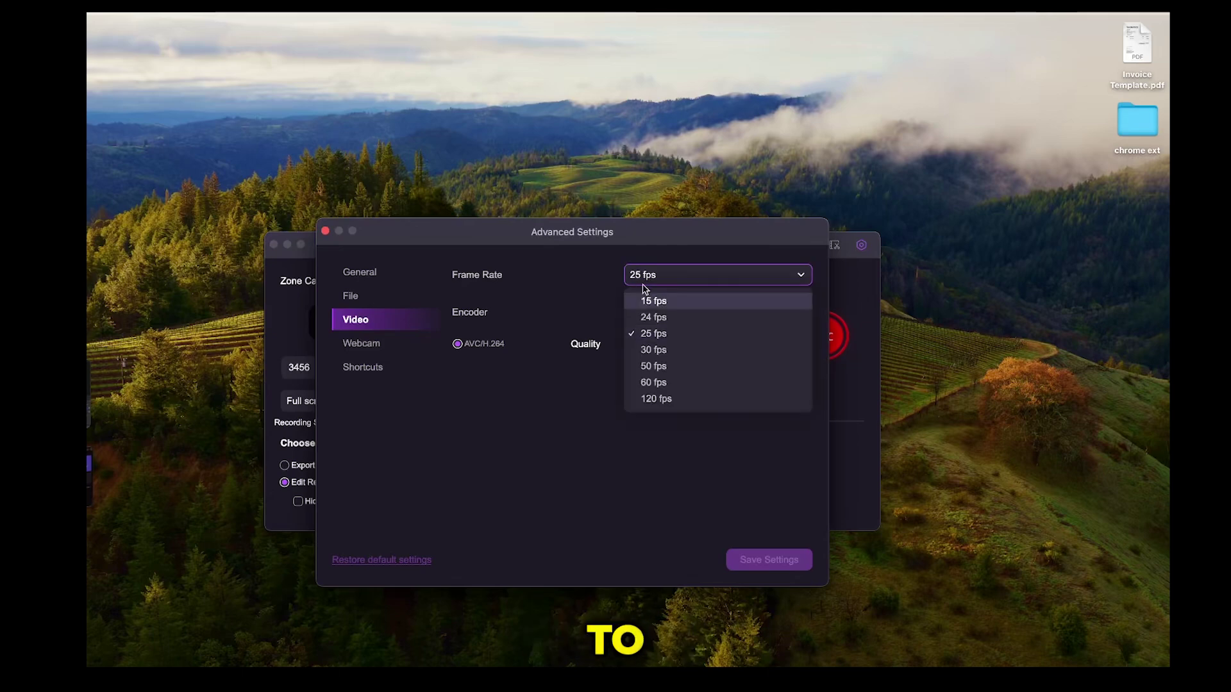
{"action": "left_click", "coordinate": [662, 399]}
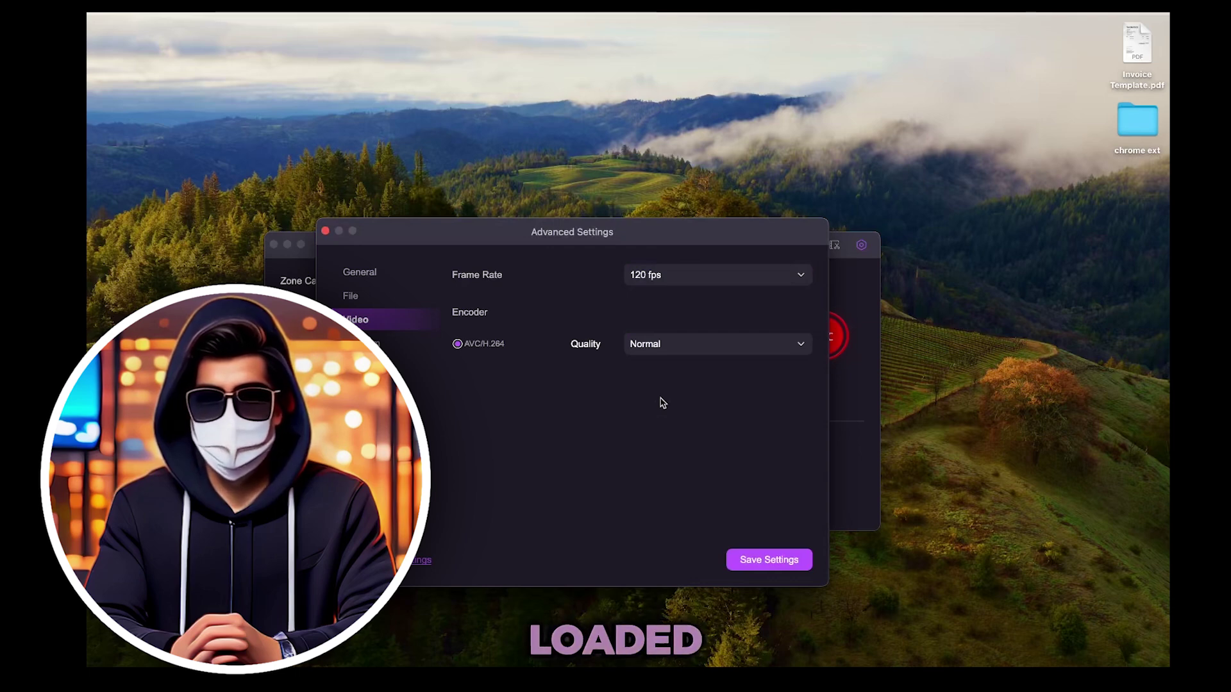
{"action": "left_click", "coordinate": [647, 348]}
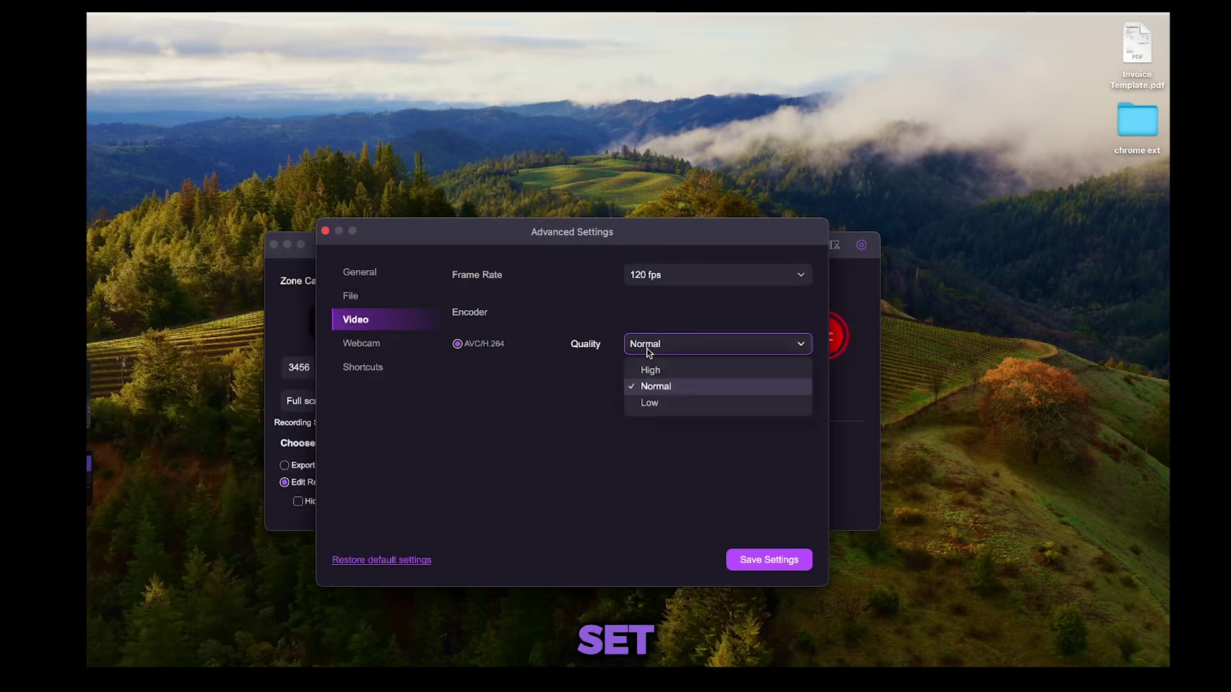
{"action": "left_click", "coordinate": [656, 369]}
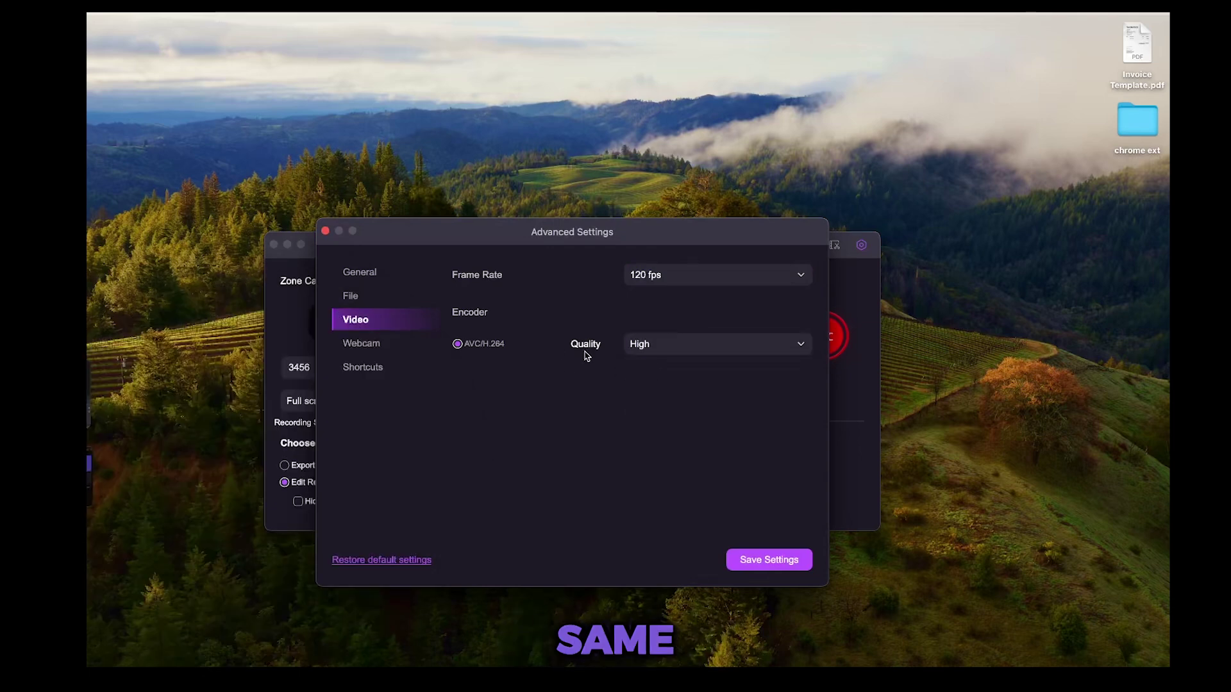
Confirm the webcam stays None and save the advanced settings.
{"action": "left_click", "coordinate": [363, 349]}
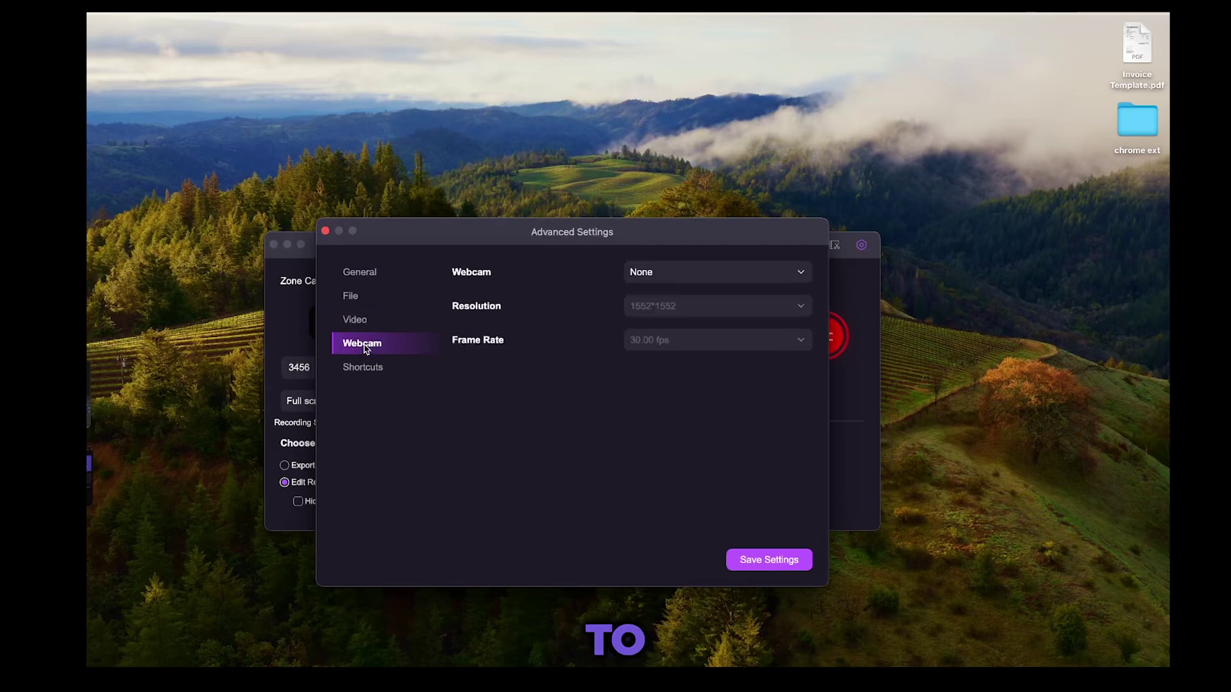
{"action": "left_click", "coordinate": [682, 279]}
{"action": "left_click", "coordinate": [645, 409]}
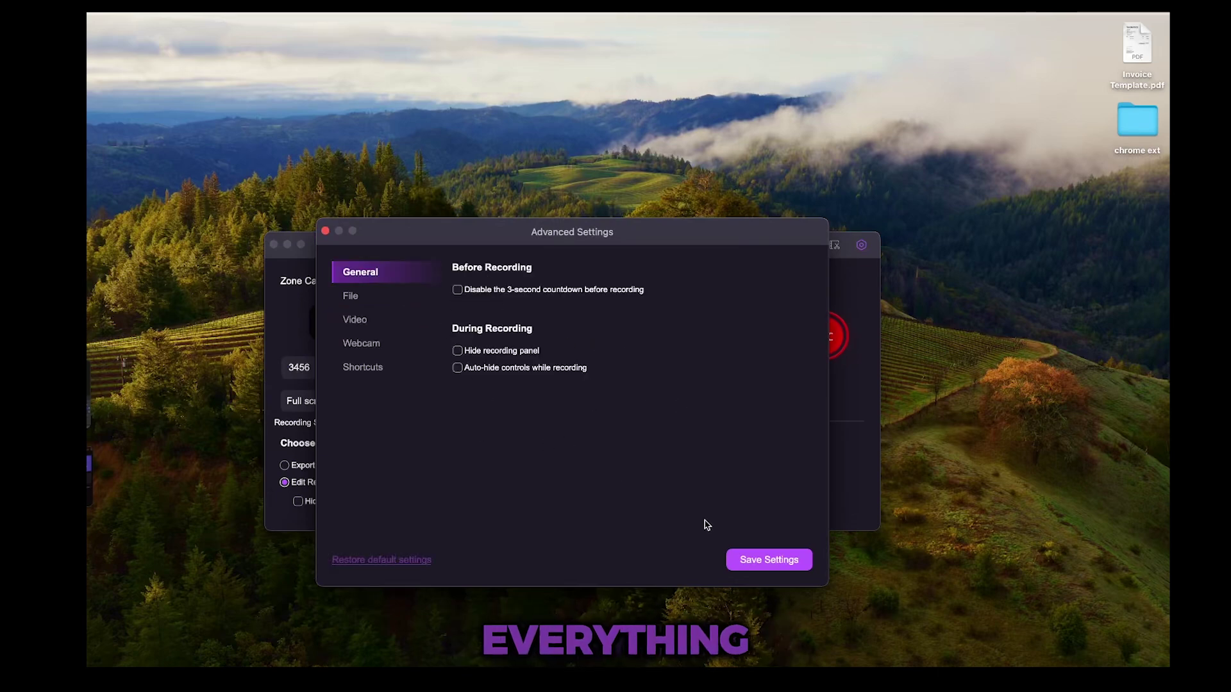
{"action": "left_click", "coordinate": [769, 560]}
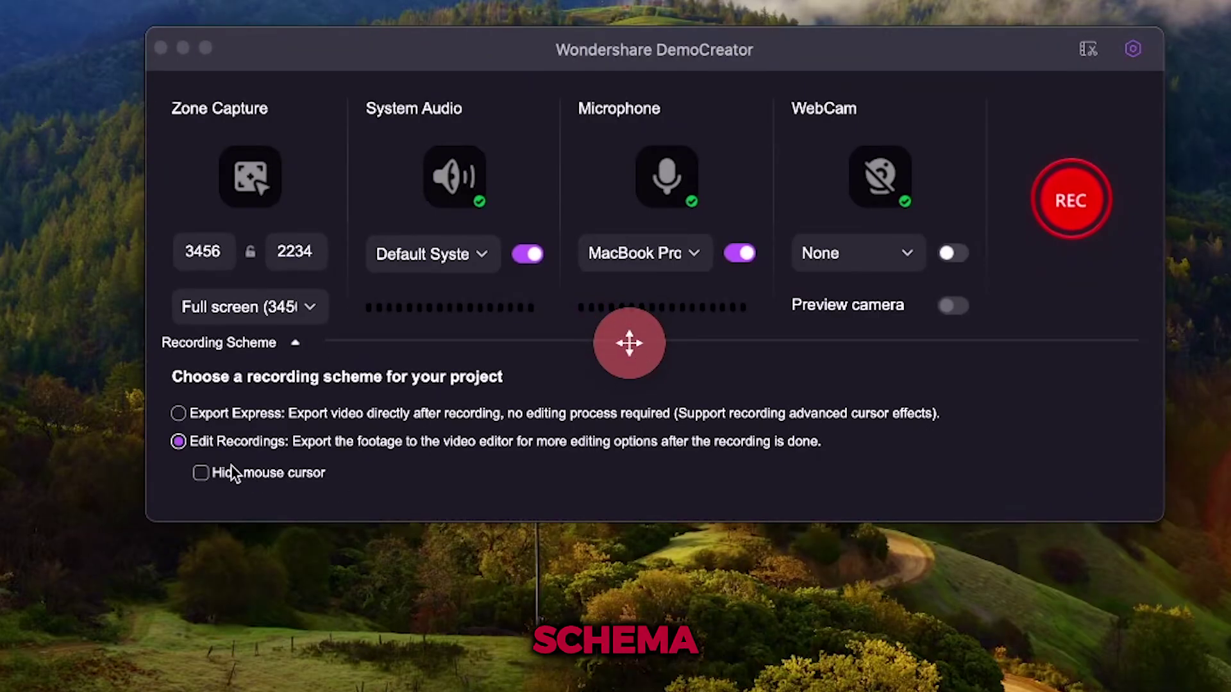
Keep Edit Recordings as the after-recording option and start the full-screen recording.
{"action": "left_click", "coordinate": [177, 415]}
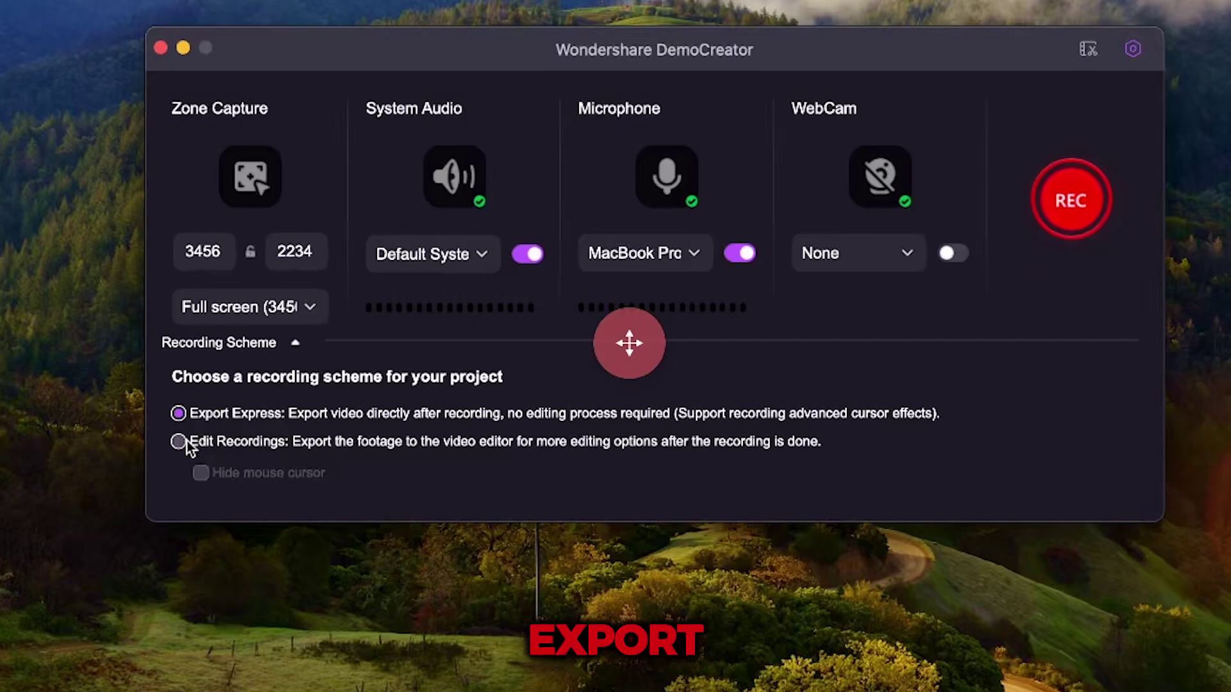
{"action": "left_click", "coordinate": [179, 441]}
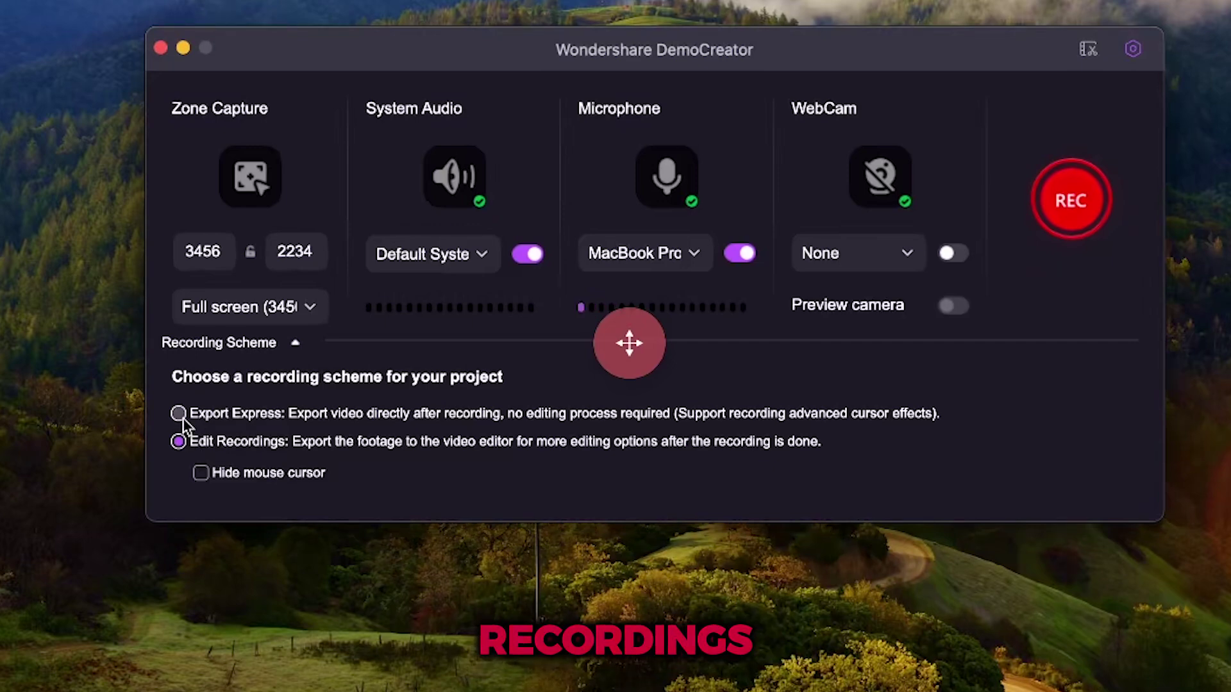
{"action": "left_click", "coordinate": [177, 414]}
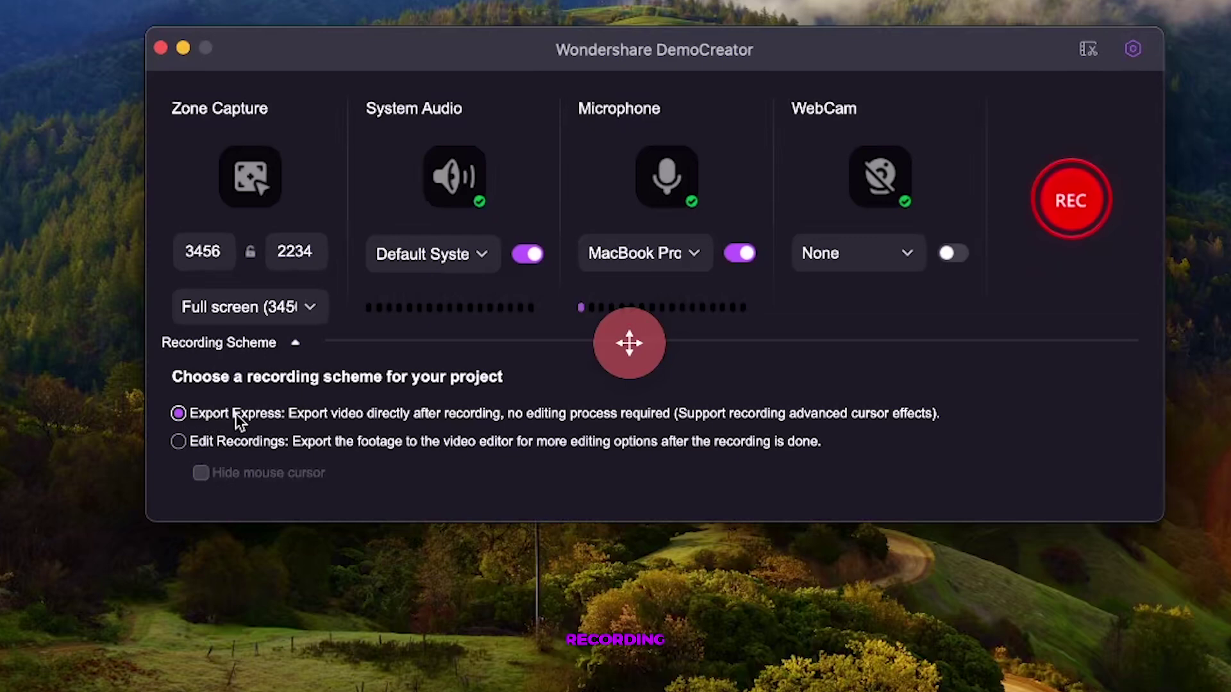
{"action": "left_click", "coordinate": [179, 441]}
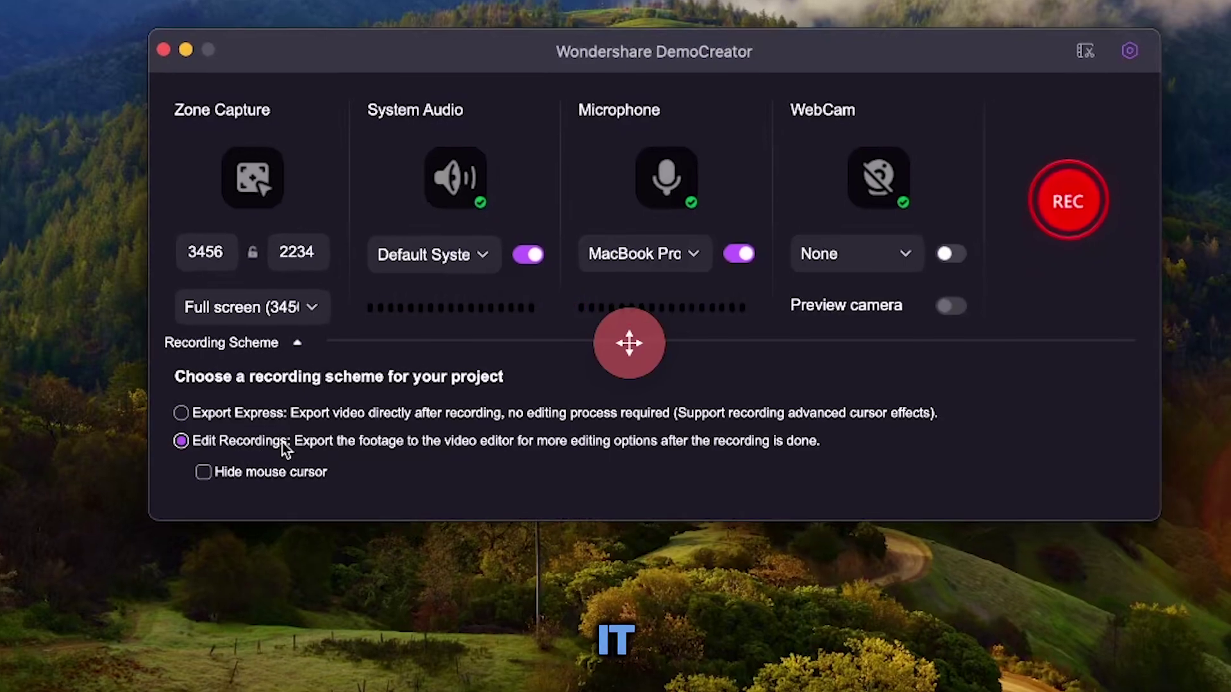
{"action": "left_click", "coordinate": [1033, 205]}
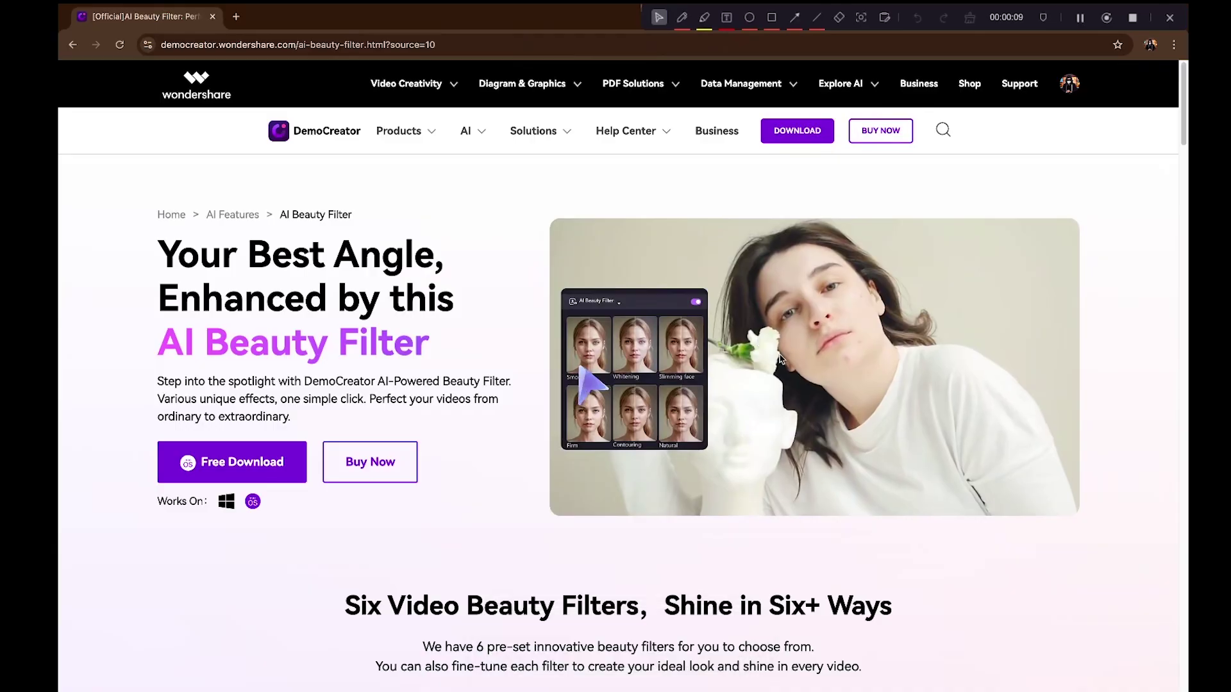
{"action": "scroll", "coordinate": [778, 353], "scroll_direction": "down", "scroll_amount": 5}
{"action": "scroll", "coordinate": [778, 352], "scroll_direction": "down", "scroll_amount": 5}
{"action": "scroll", "coordinate": [779, 356], "scroll_direction": "down", "scroll_amount": 5}
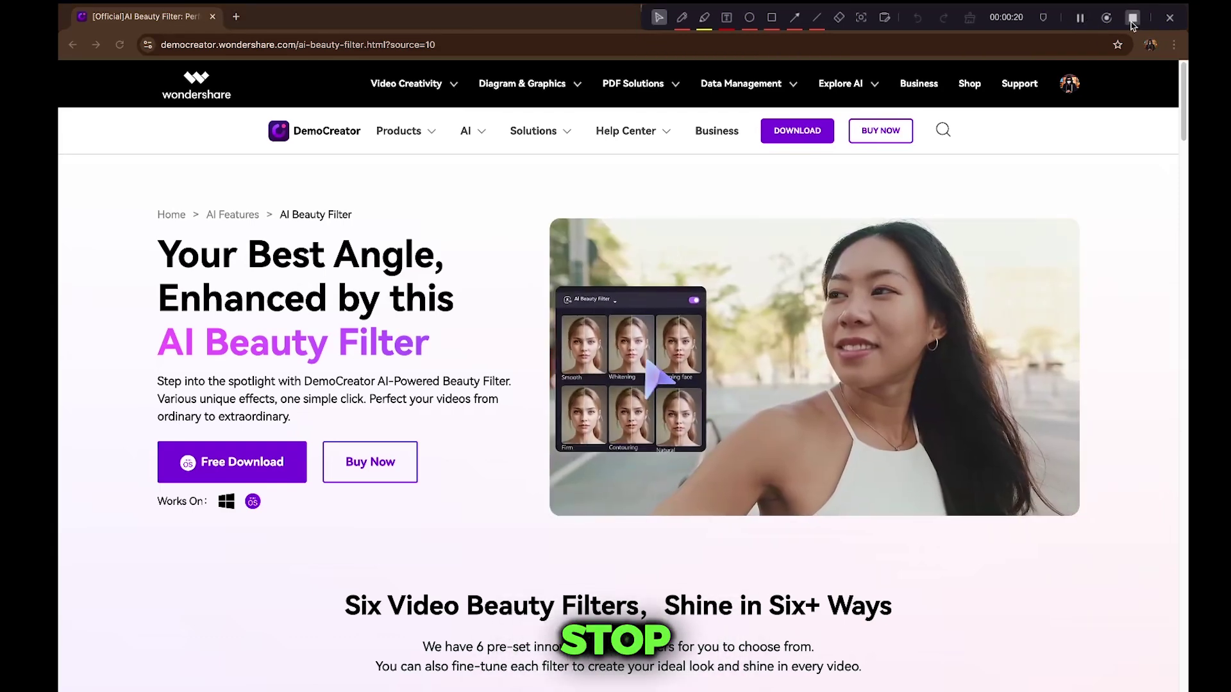
Draw yellow pen loops around Products and the headline, undo them, then highlight Buy Now.
{"action": "left_click", "coordinate": [682, 18]}
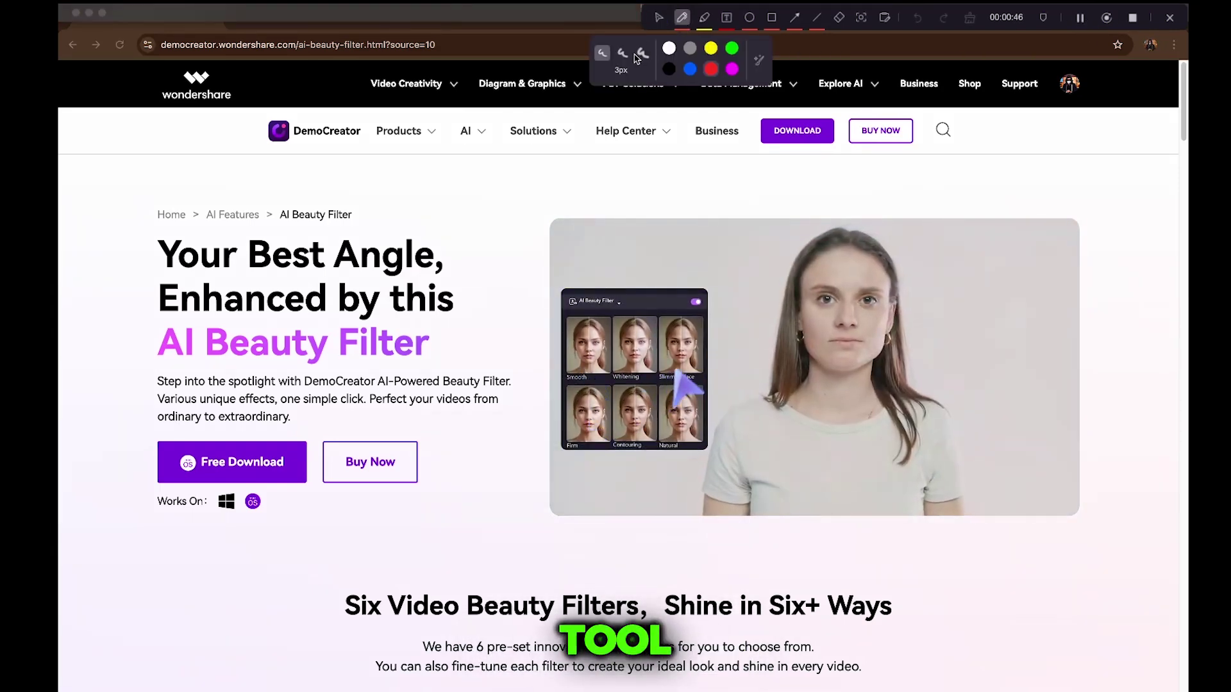
{"action": "left_click", "coordinate": [711, 47]}
{"action": "left_click_drag", "start_coordinate": [380, 145], "coordinate": [442, 119]}
{"action": "left_click_drag", "start_coordinate": [208, 226], "coordinate": [438, 245]}
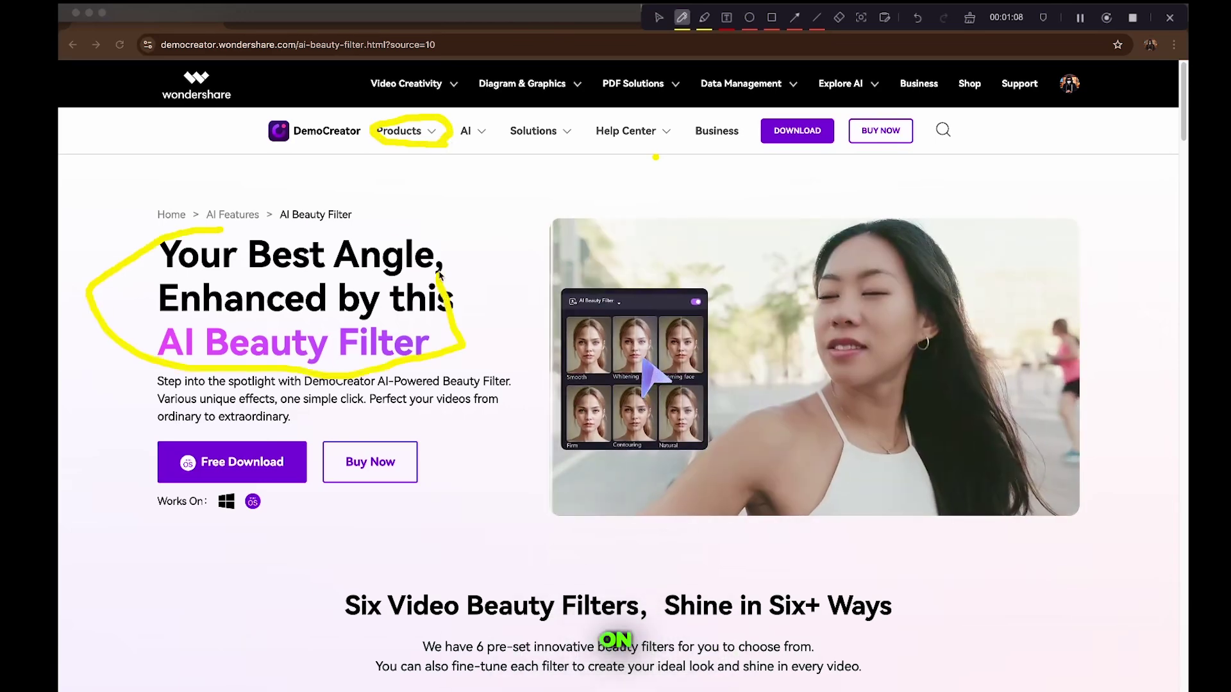
{"action": "left_click", "coordinate": [918, 21]}
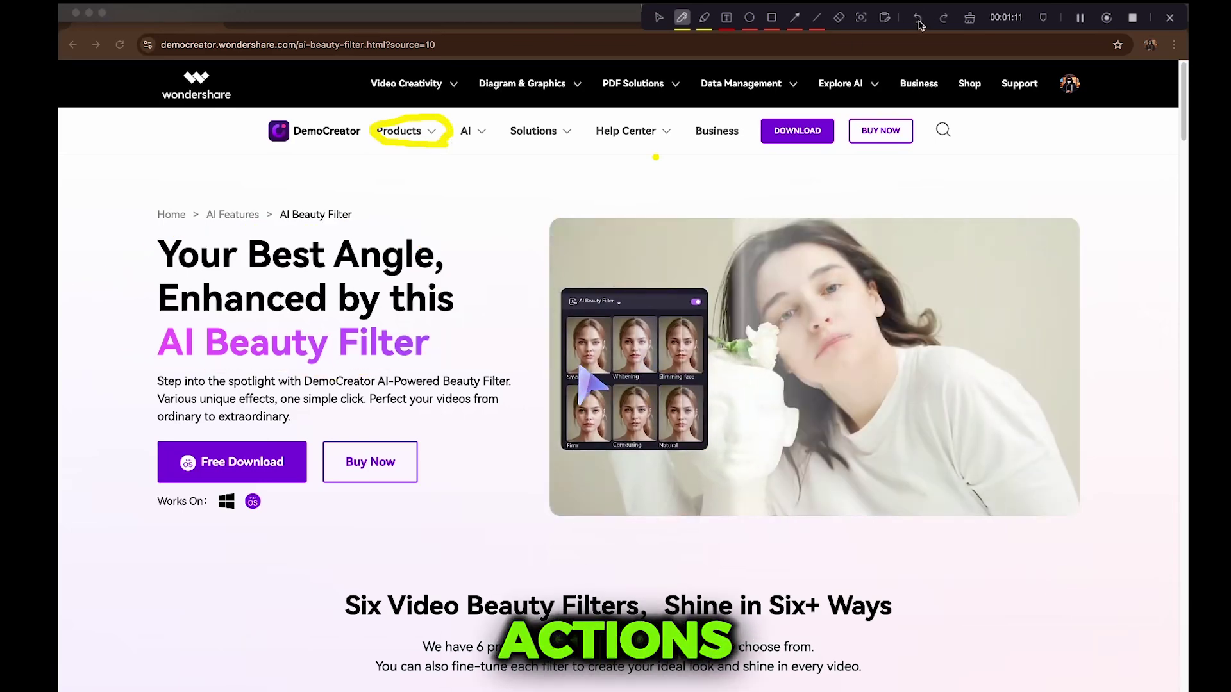
{"action": "left_click", "coordinate": [704, 17]}
{"action": "mouse_move", "coordinate": [326, 437]}
{"action": "left_mouse_down"}
{"action": "mouse_move", "coordinate": [452, 448]}
{"action": "mouse_move", "coordinate": [365, 486]}
{"action": "left_mouse_up"}
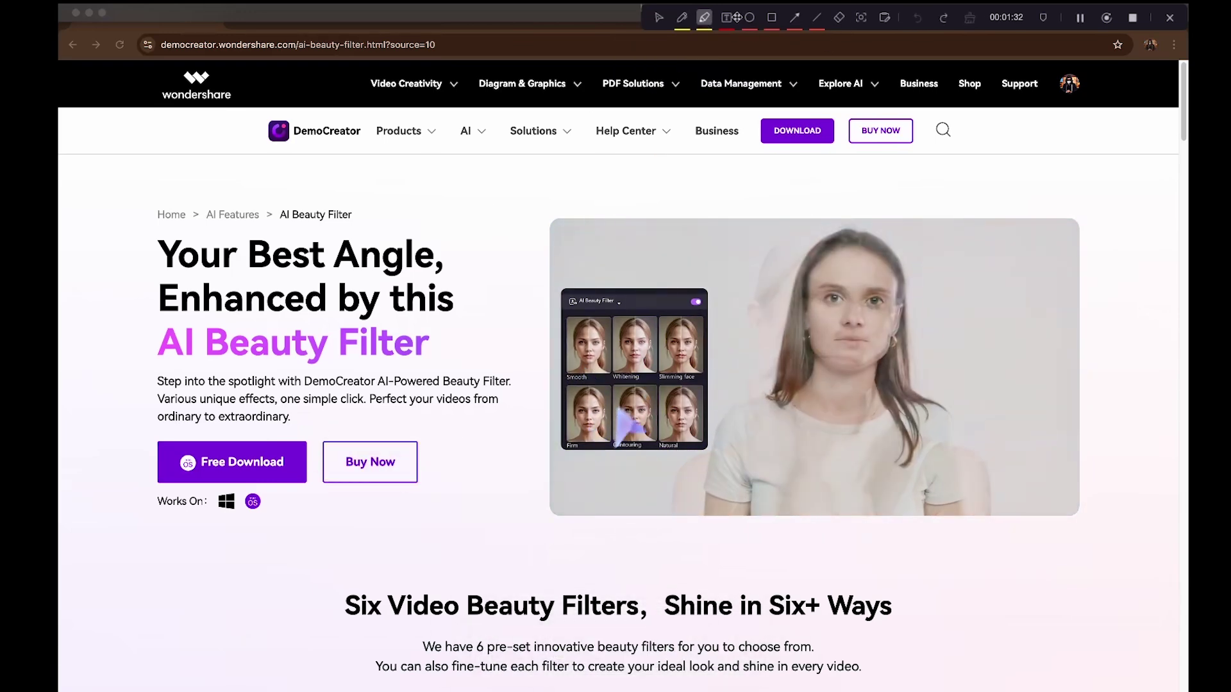
Add a top text note and red ellipses around Buy Now and the breadcrumb, then stop recording.
{"action": "left_click", "coordinate": [727, 19]}
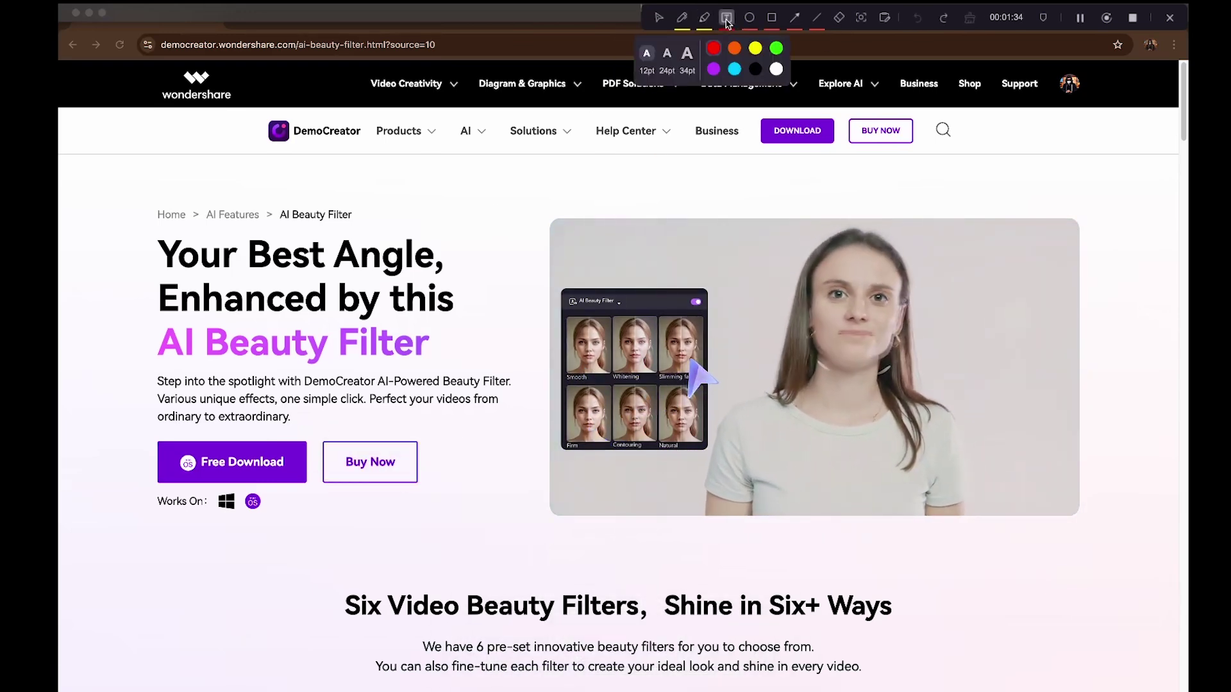
{"action": "left_click", "coordinate": [555, 178]}
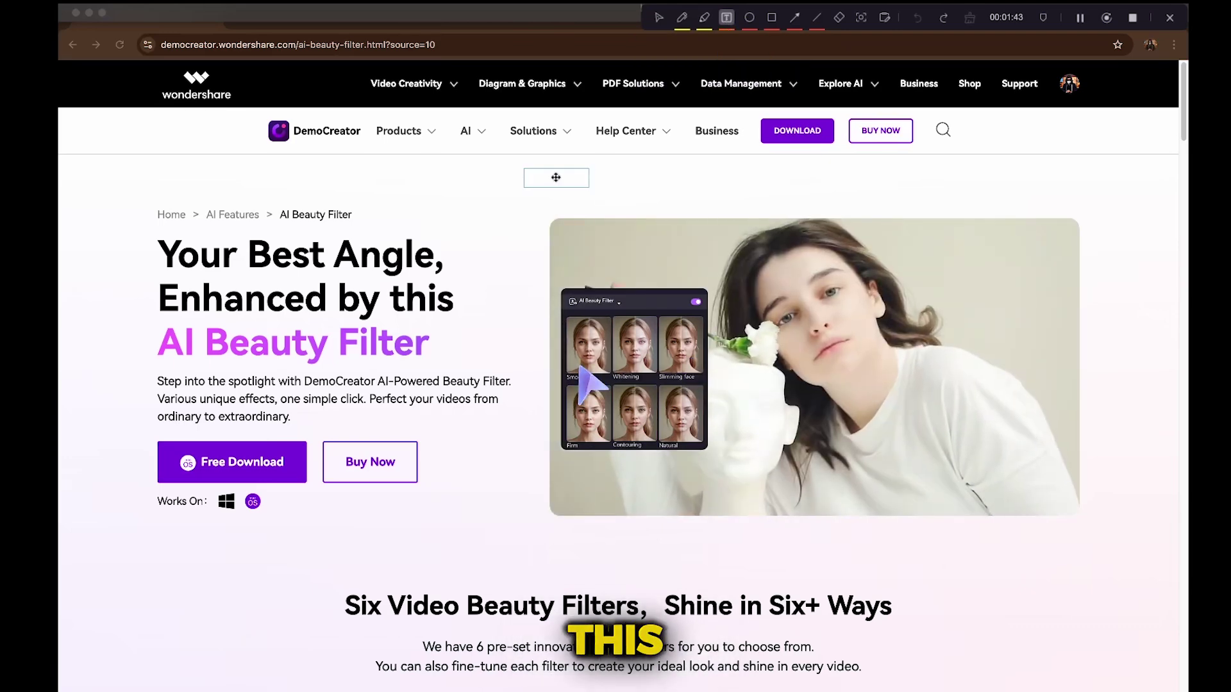
{"action": "type", "text": "oddv d"}
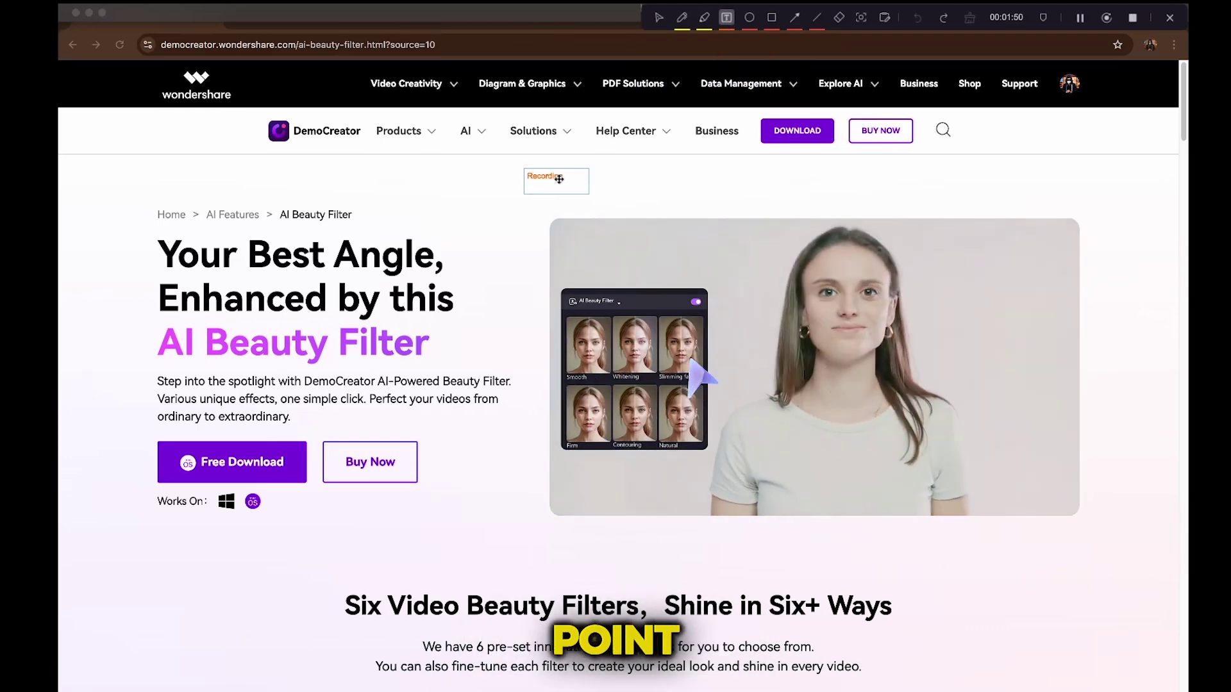
{"action": "left_click", "coordinate": [749, 17]}
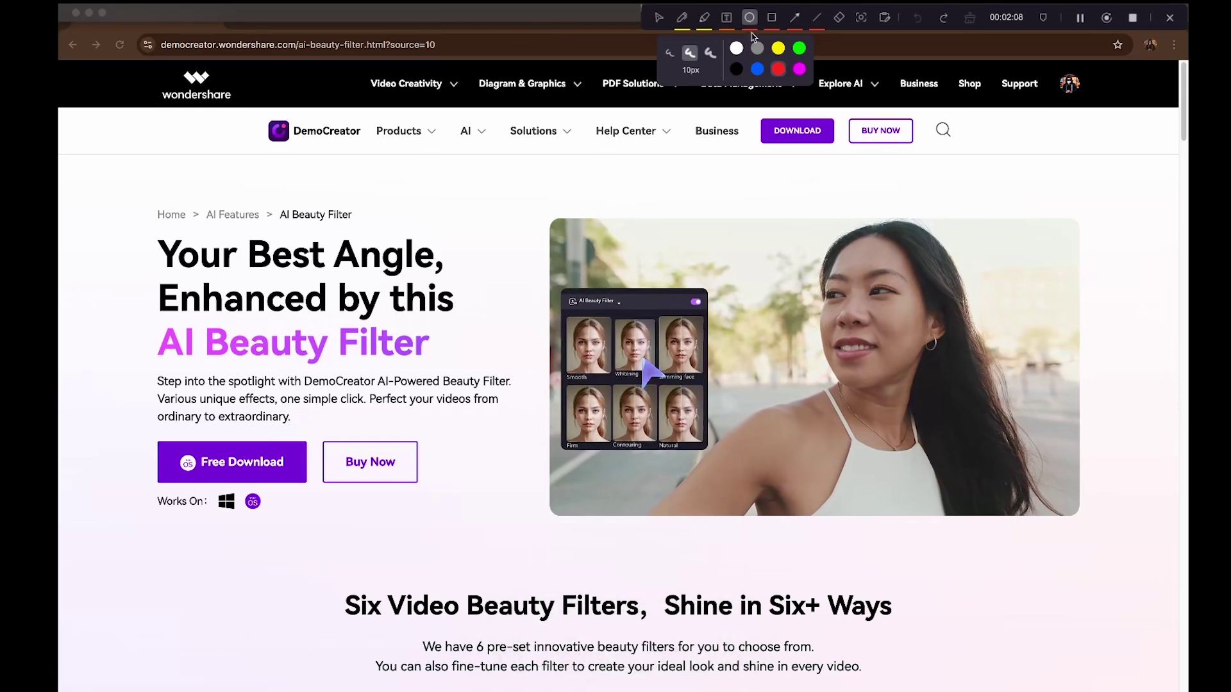
{"action": "left_click_drag", "start_coordinate": [322, 441], "coordinate": [489, 529]}
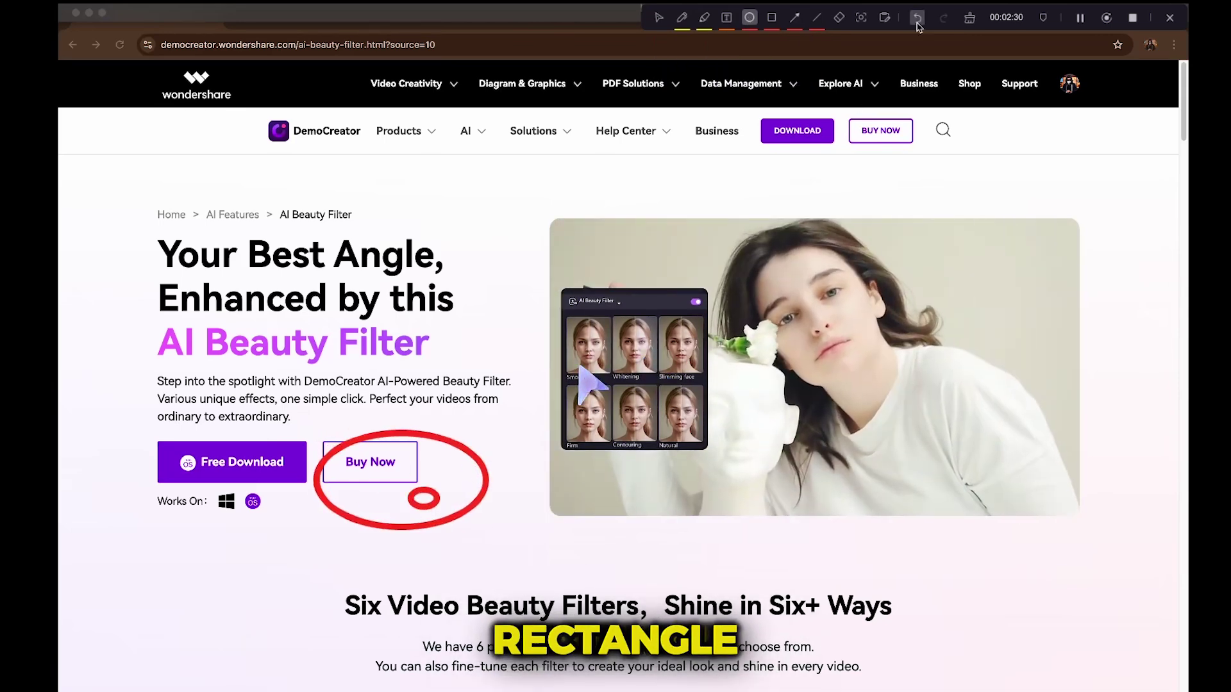
{"action": "left_click_drag", "start_coordinate": [150, 202], "coordinate": [366, 229]}
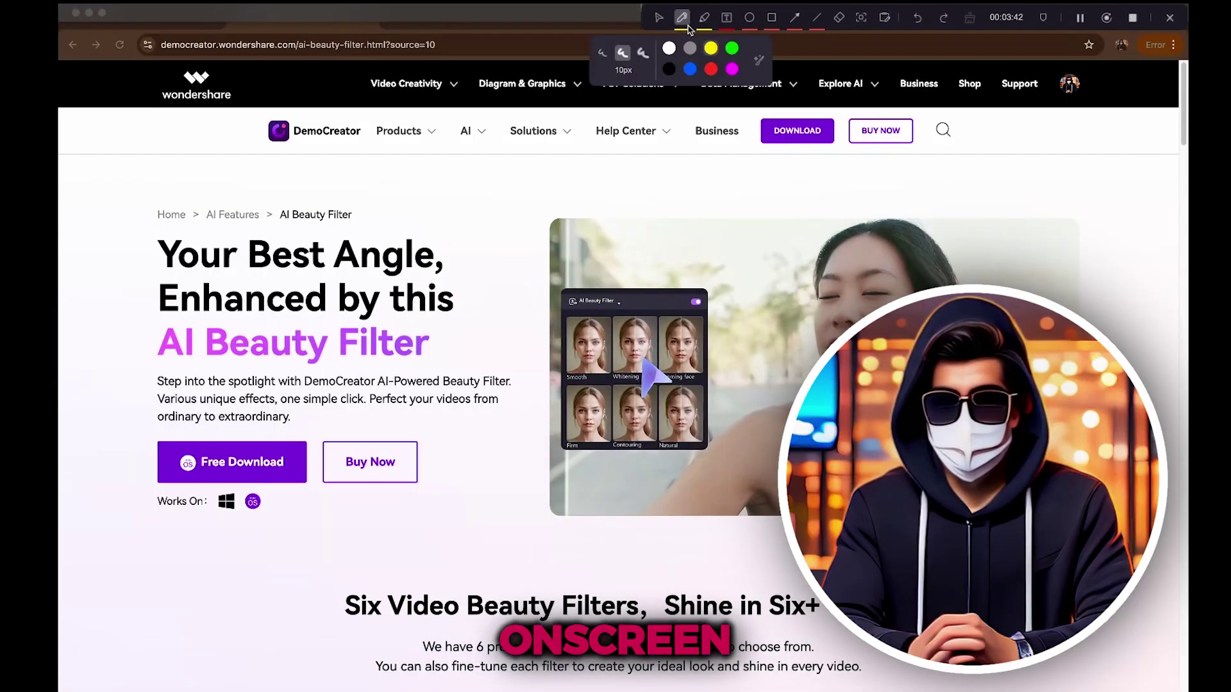
{"action": "left_click", "coordinate": [660, 20]}
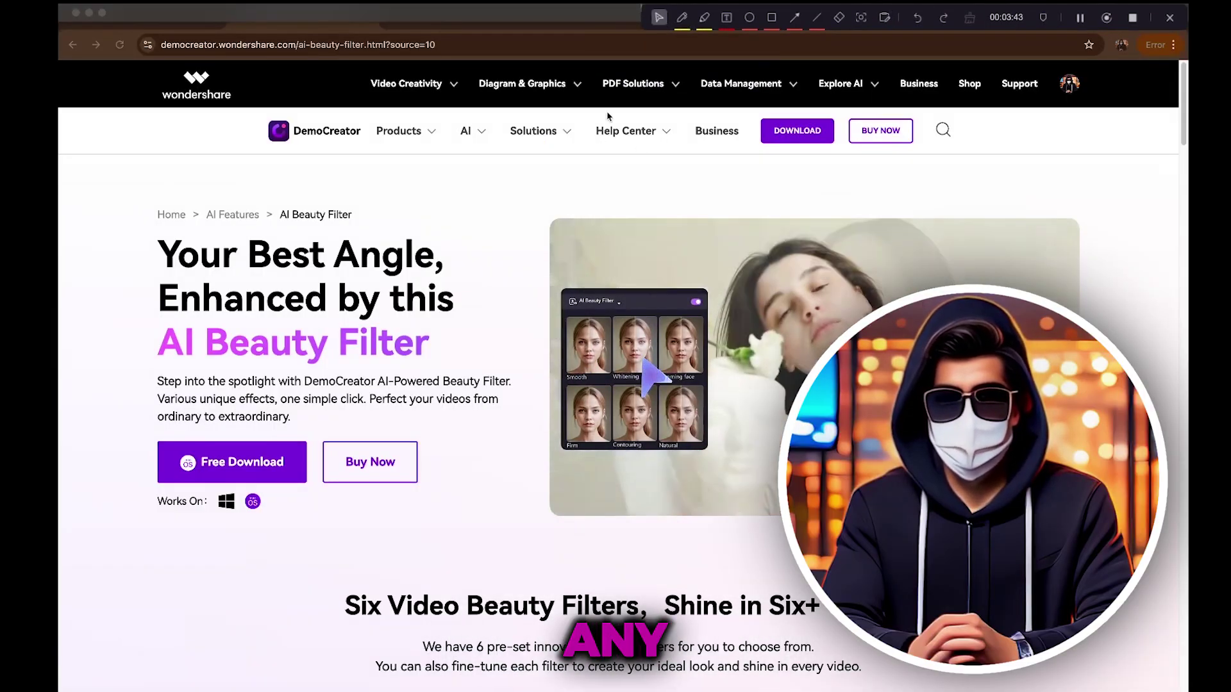
{"action": "scroll", "coordinate": [651, 270], "scroll_direction": "down", "scroll_amount": 5}
{"action": "scroll", "coordinate": [652, 271], "scroll_direction": "down", "scroll_amount": 1}
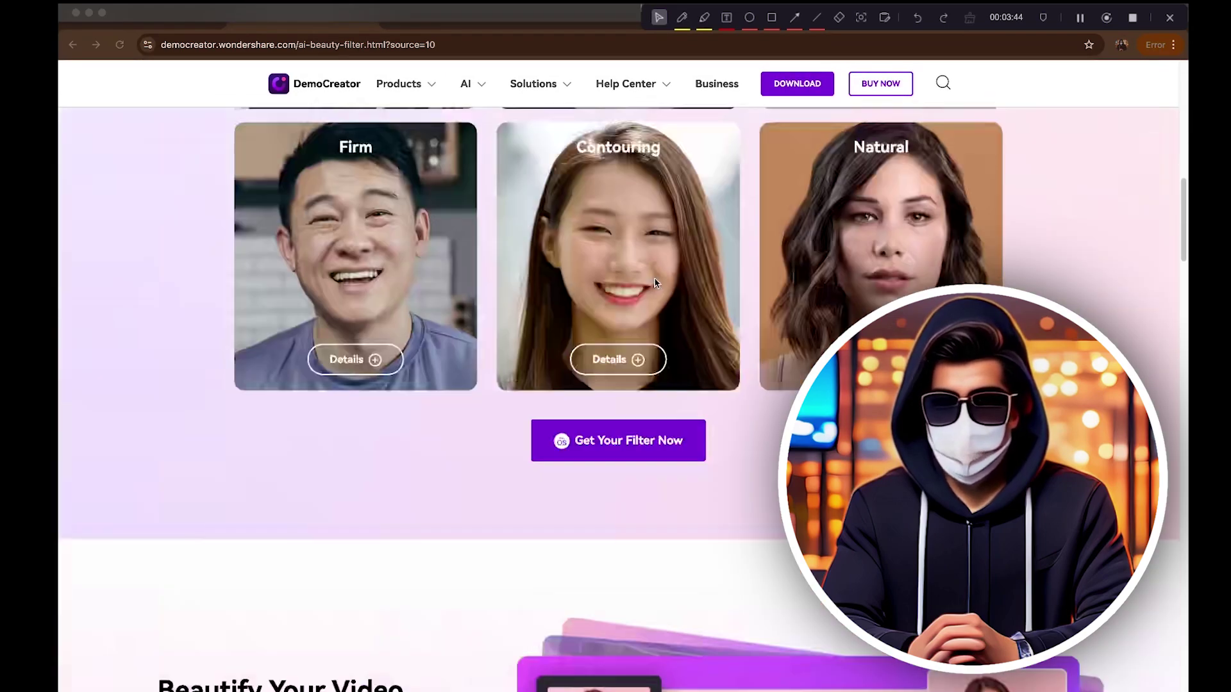
{"action": "scroll", "coordinate": [653, 282], "scroll_direction": "down", "scroll_amount": 3}
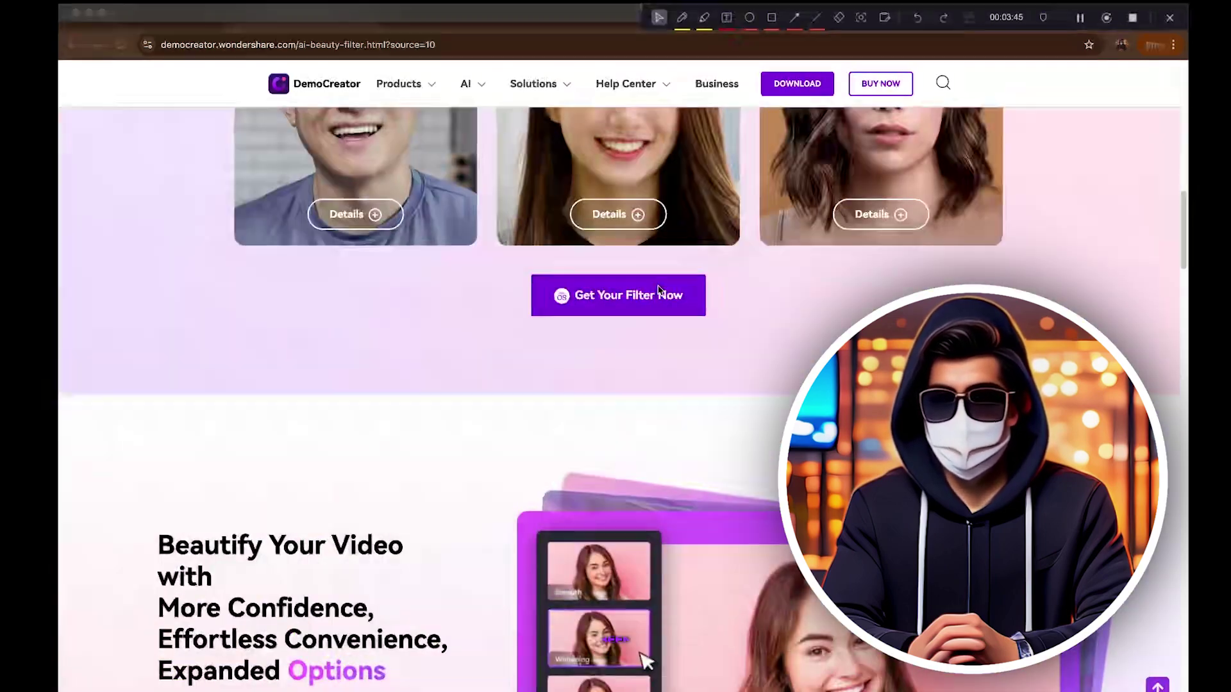
{"action": "scroll", "coordinate": [657, 285], "scroll_direction": "up", "scroll_amount": 10}
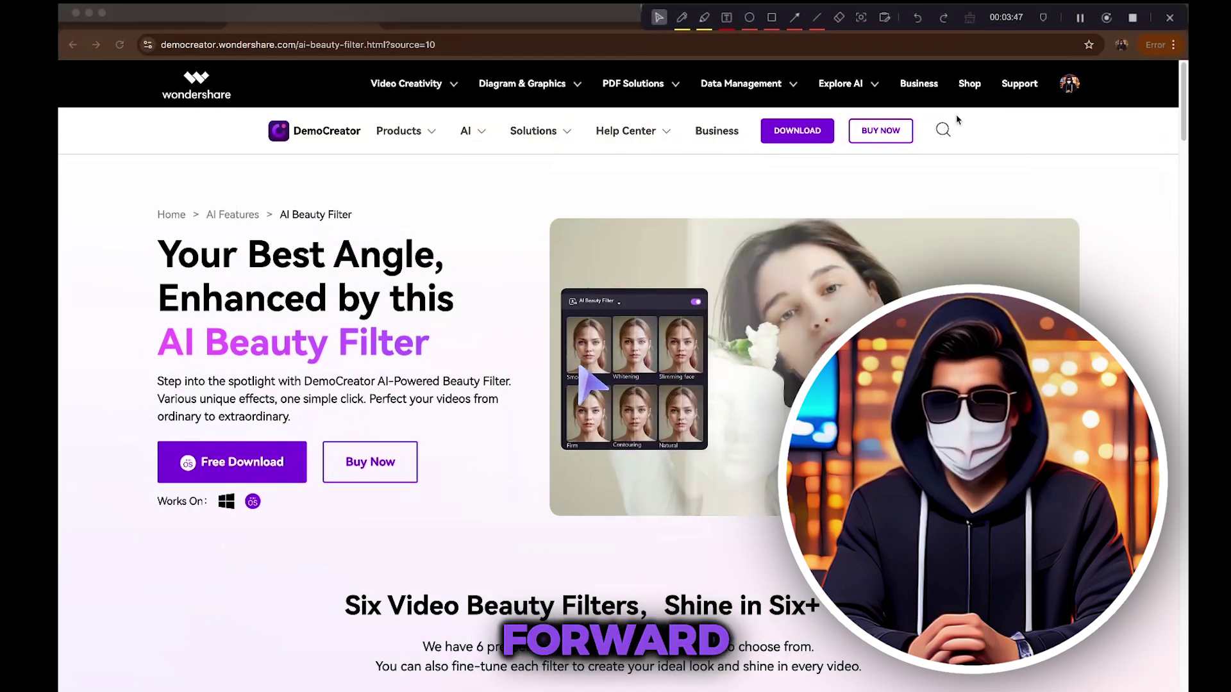
{"action": "left_click", "coordinate": [1132, 17]}
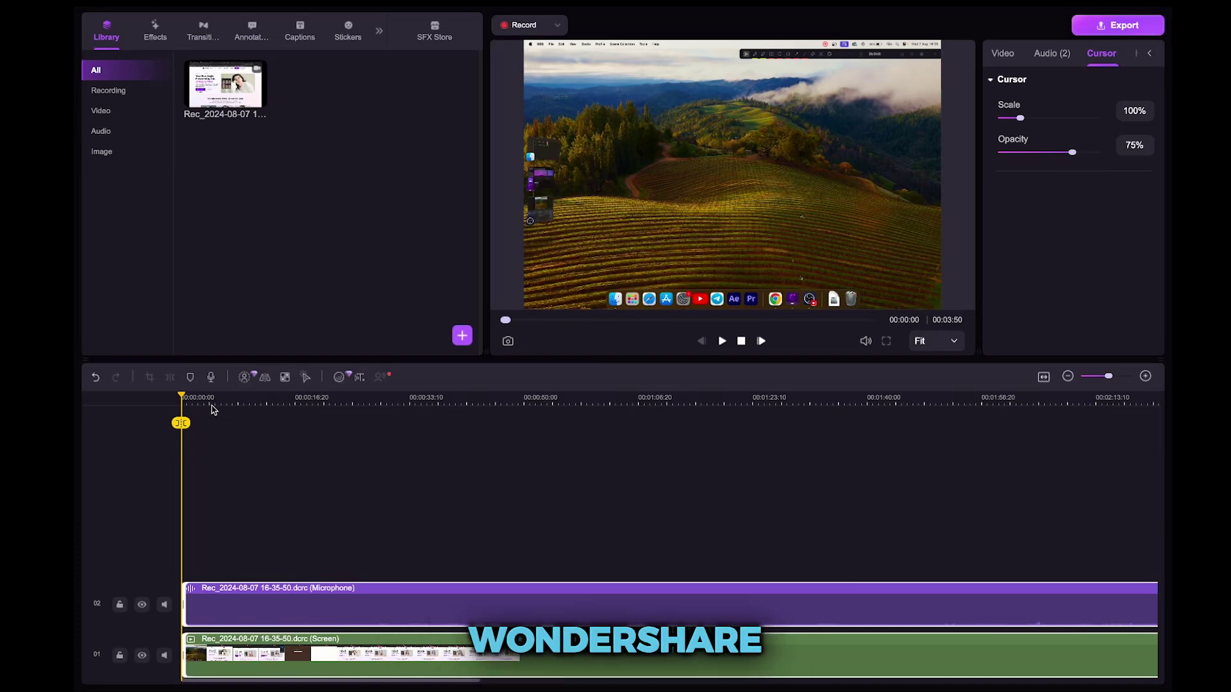
Move the playhead to the first second and browse the Basic and 3D transitions.
{"action": "left_click_drag", "start_coordinate": [183, 399], "coordinate": [316, 404]}
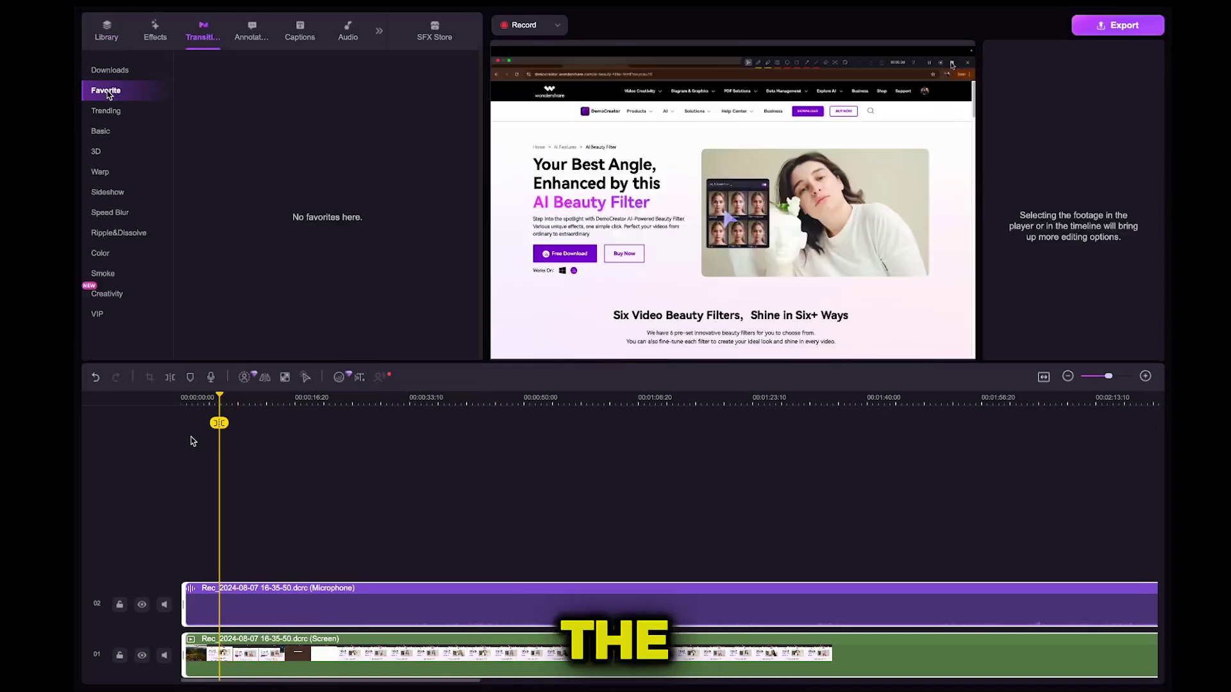
{"action": "left_click", "coordinate": [124, 132]}
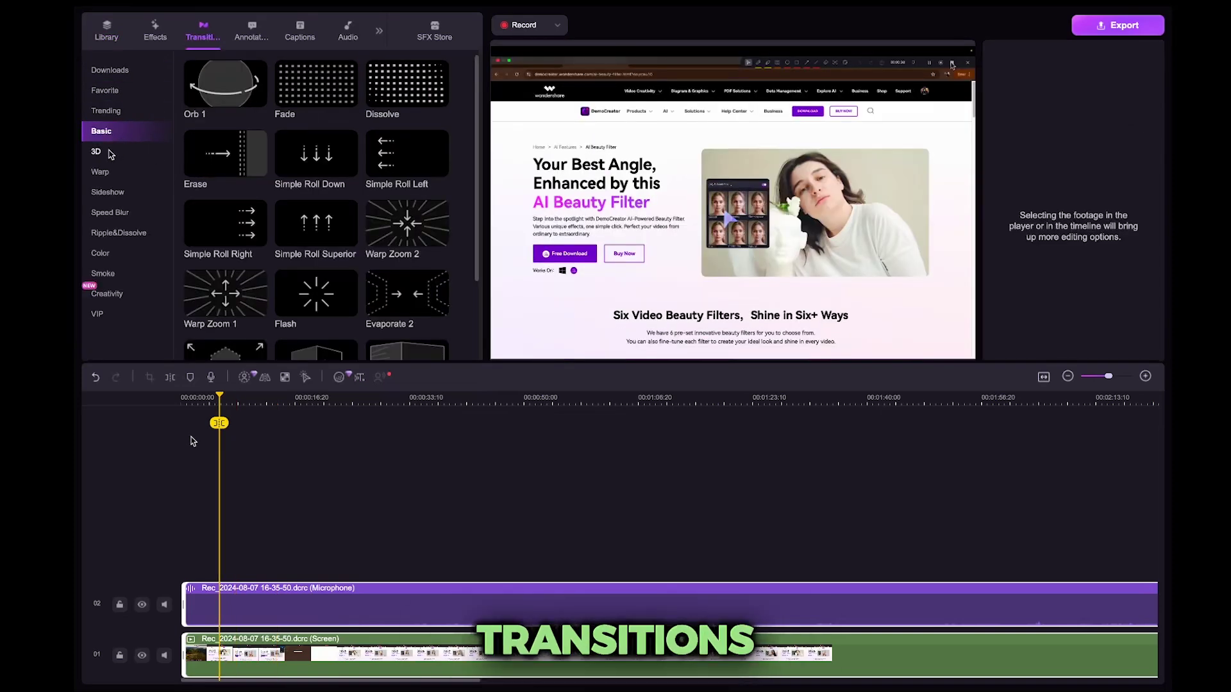
{"action": "left_click", "coordinate": [97, 151]}
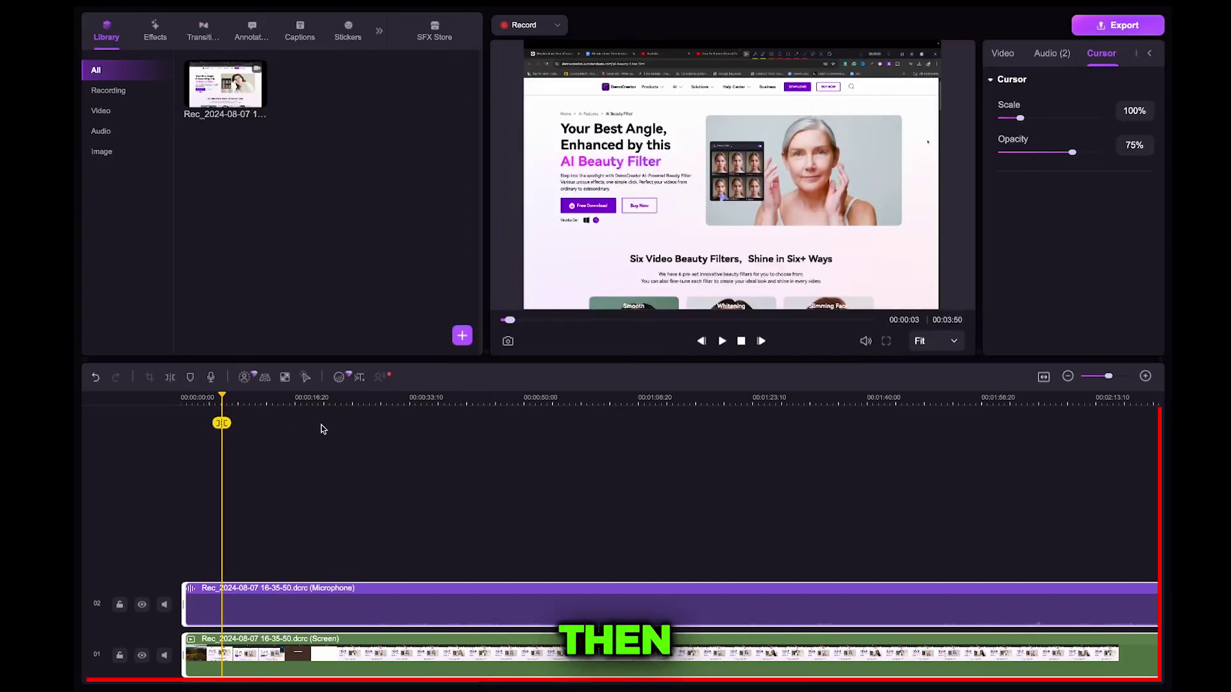
Position the playhead at about 27 seconds into the recording.
{"action": "left_click", "coordinate": [322, 425]}
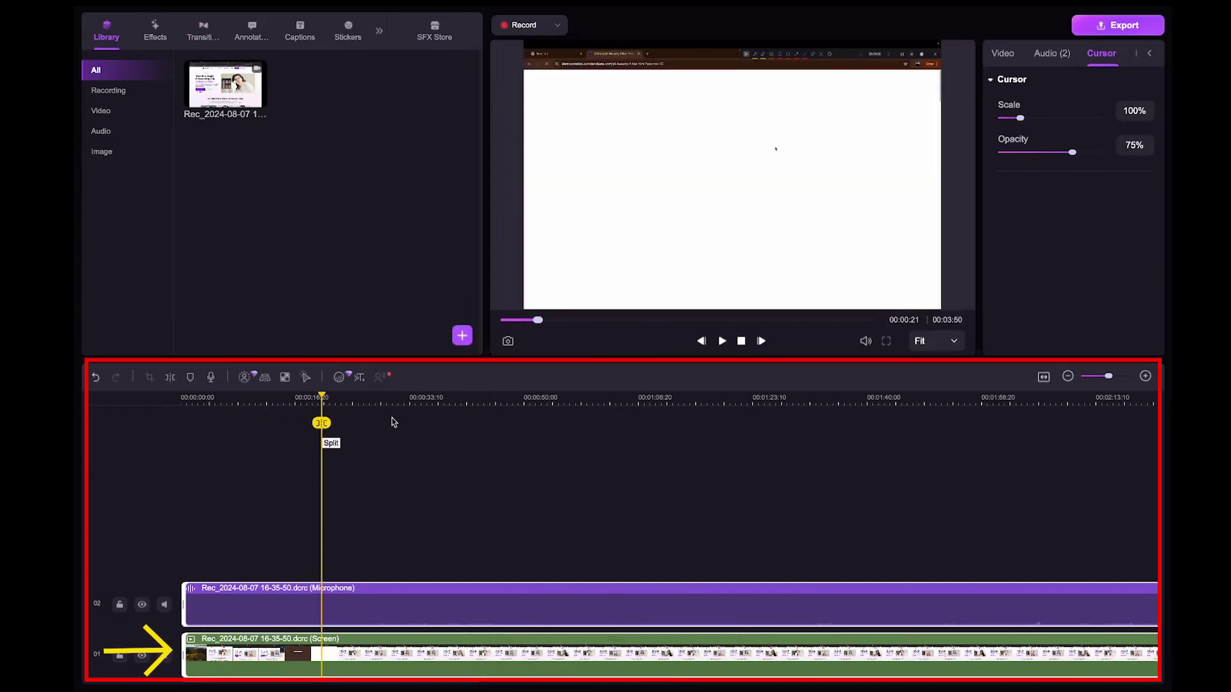
{"action": "left_click", "coordinate": [444, 402]}
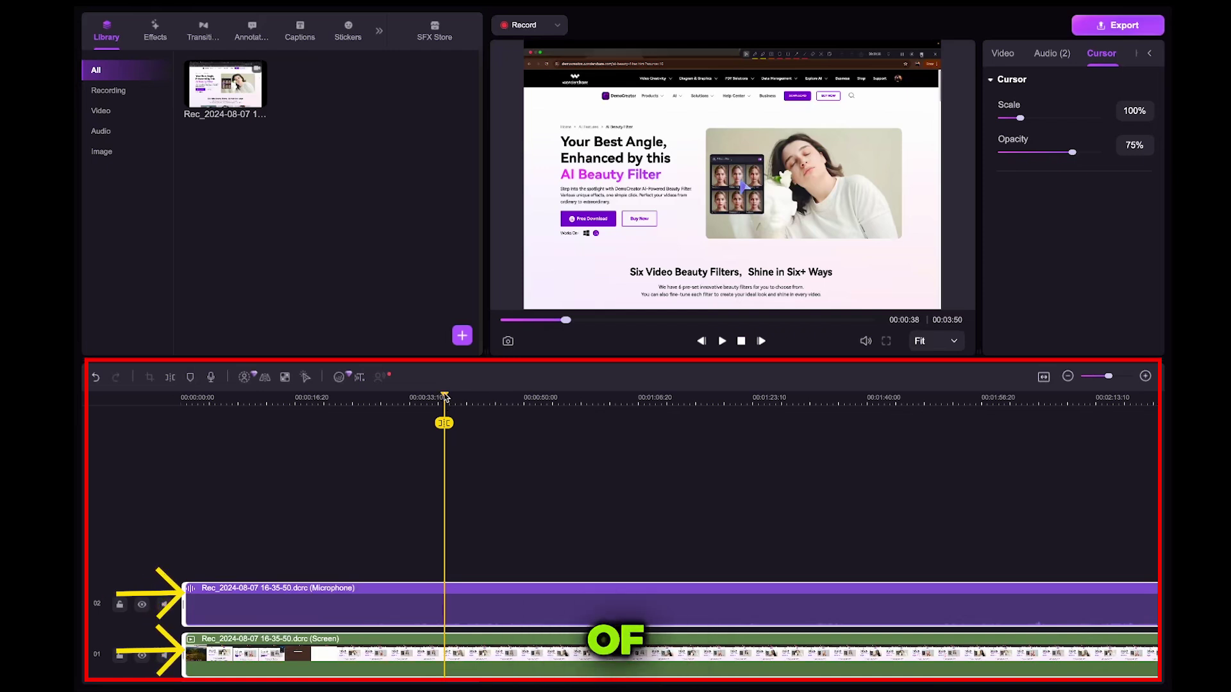
{"action": "left_click_drag", "start_coordinate": [444, 398], "coordinate": [450, 401]}
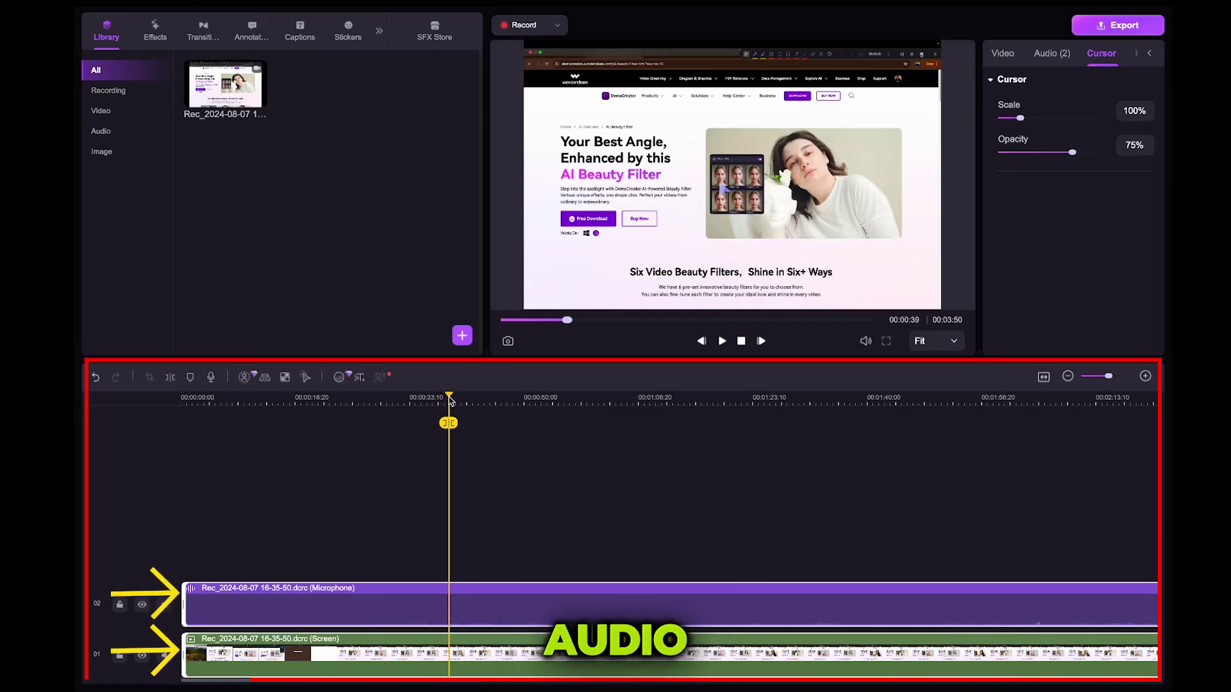
{"action": "left_click_drag", "start_coordinate": [449, 401], "coordinate": [368, 413]}
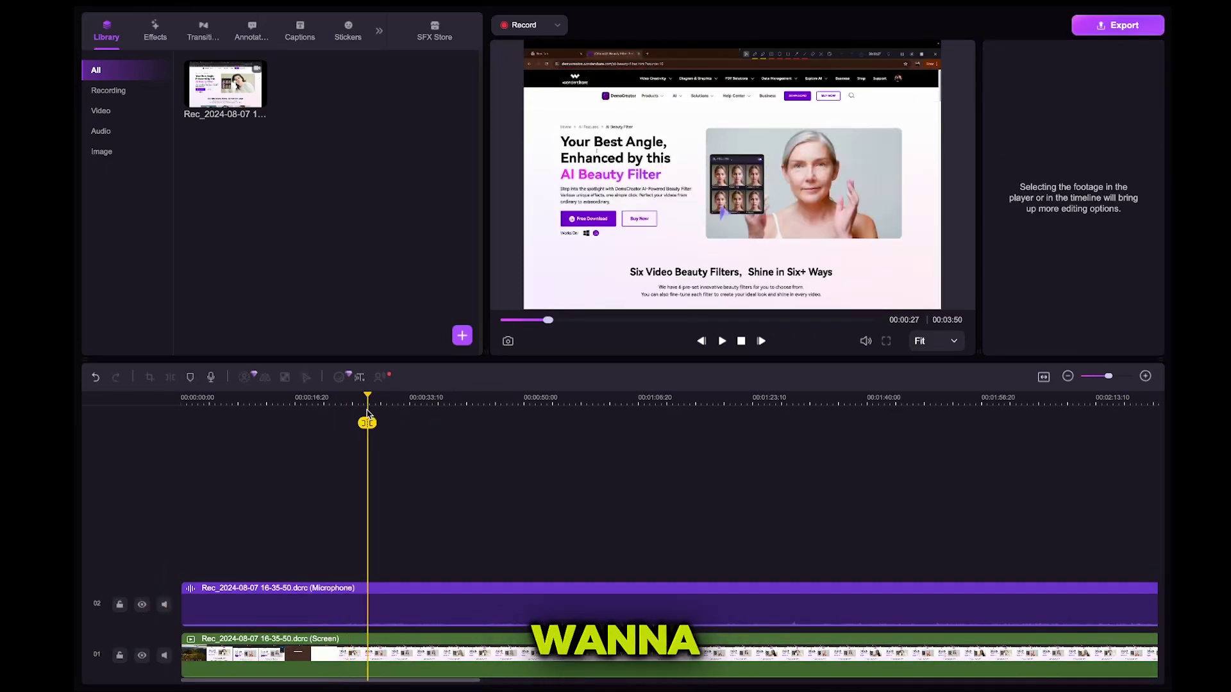
Trim the starts of the screen and microphone clips to the playhead.
{"action": "left_click", "coordinate": [296, 676]}
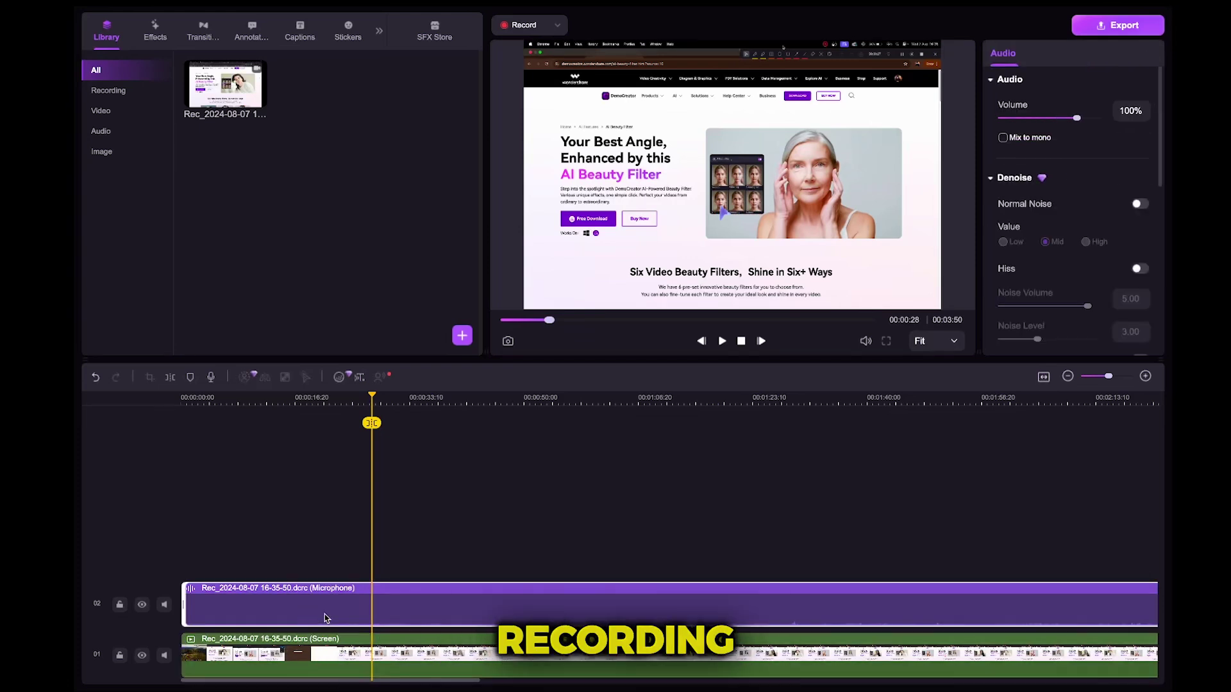
{"action": "left_click_drag", "start_coordinate": [184, 654], "coordinate": [368, 664]}
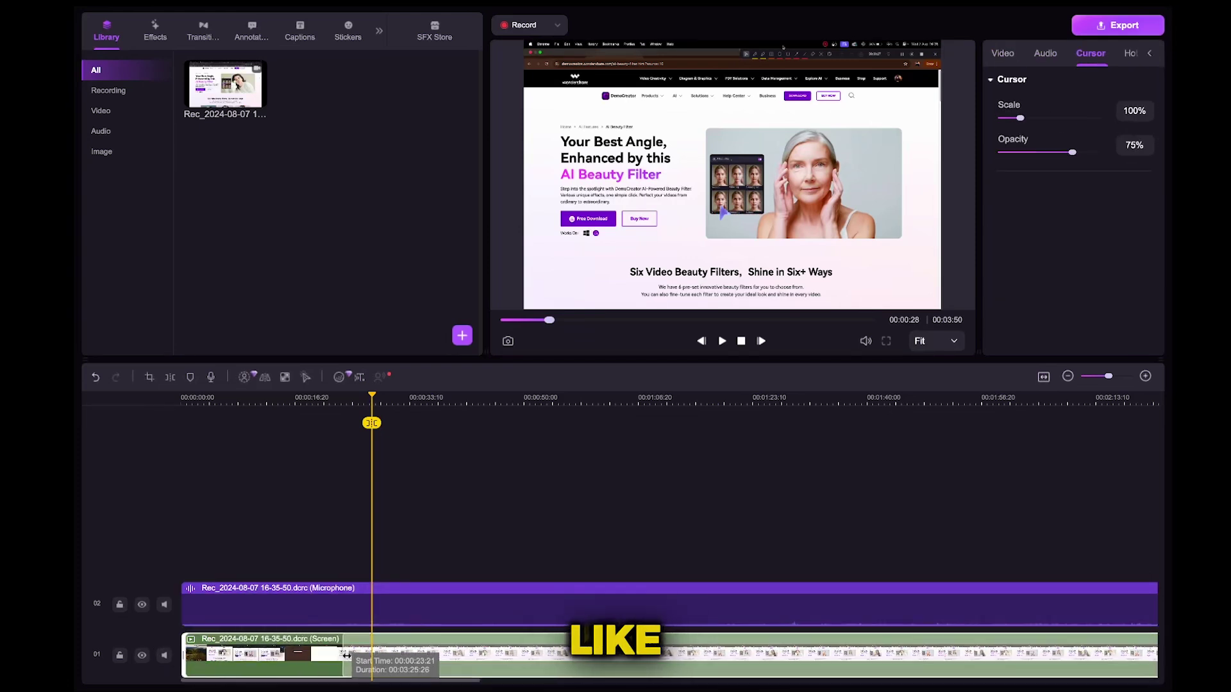
{"action": "left_click", "coordinate": [180, 599]}
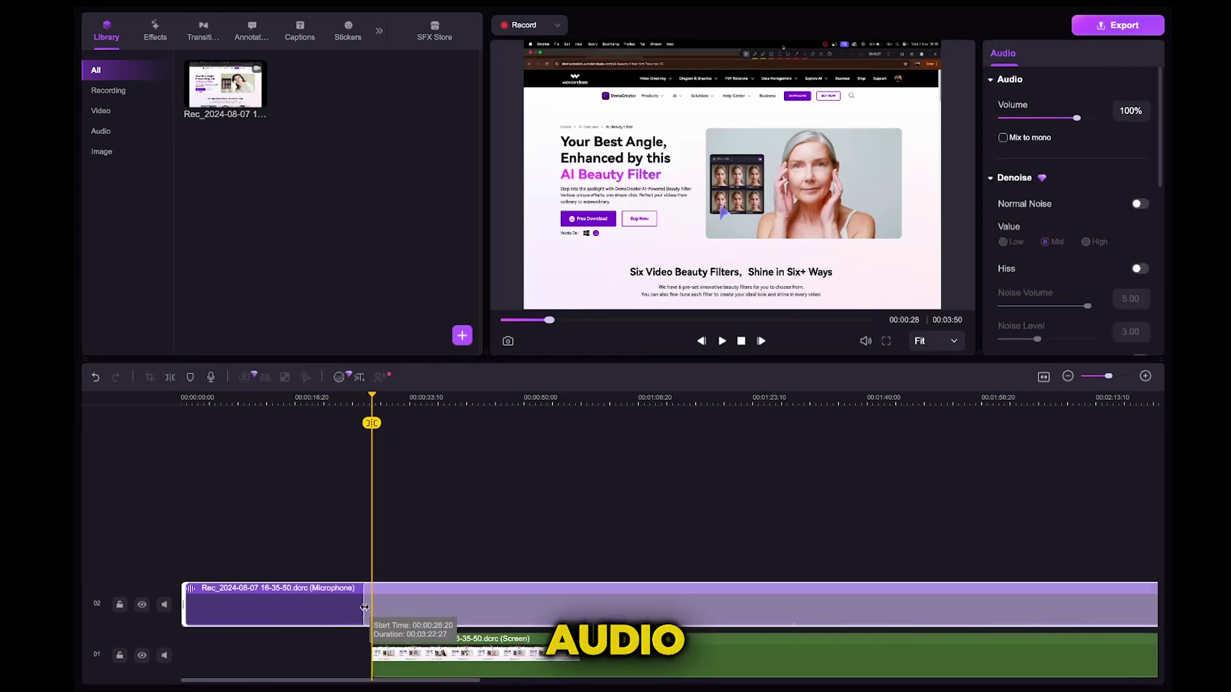
{"action": "mouse_move", "coordinate": [183, 602]}
{"action": "left_mouse_down"}
{"action": "mouse_move", "coordinate": [373, 606]}
{"action": "mouse_move", "coordinate": [213, 610]}
{"action": "mouse_move", "coordinate": [198, 479]}
{"action": "left_mouse_up"}
Move both clips to the timeline start and split the screen clip at the playhead.
{"action": "key", "text": "ctrl+a"}
{"action": "left_click", "coordinate": [217, 398]}
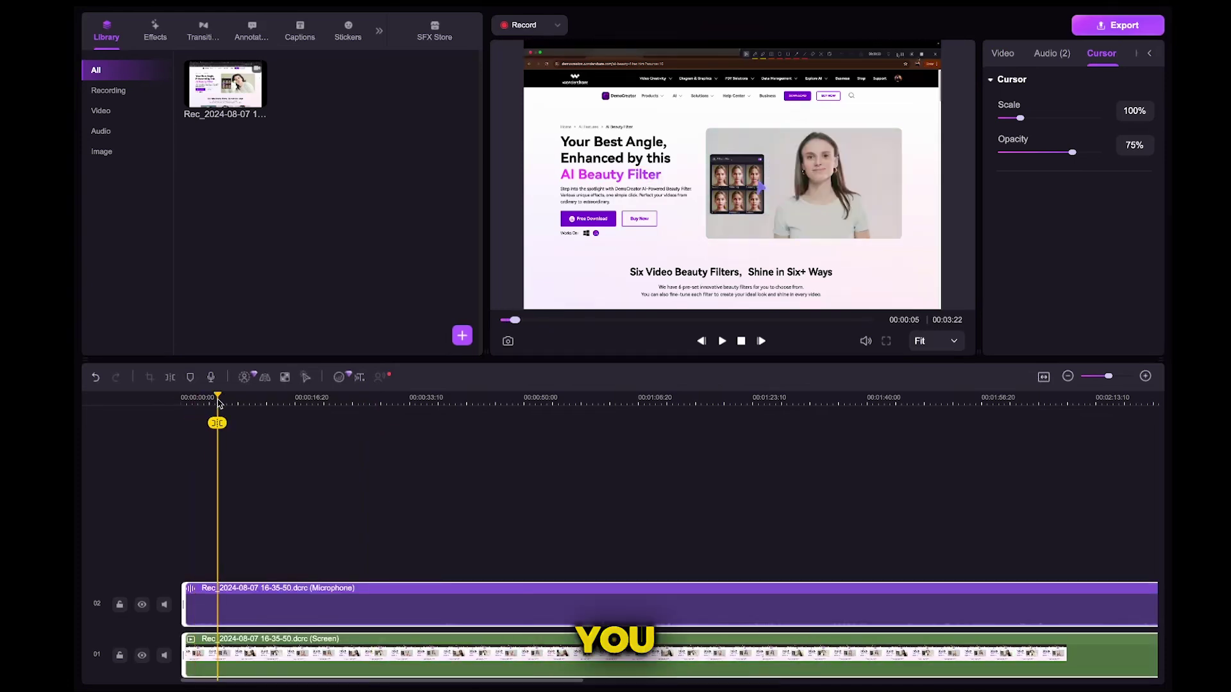
{"action": "left_click", "coordinate": [171, 378]}
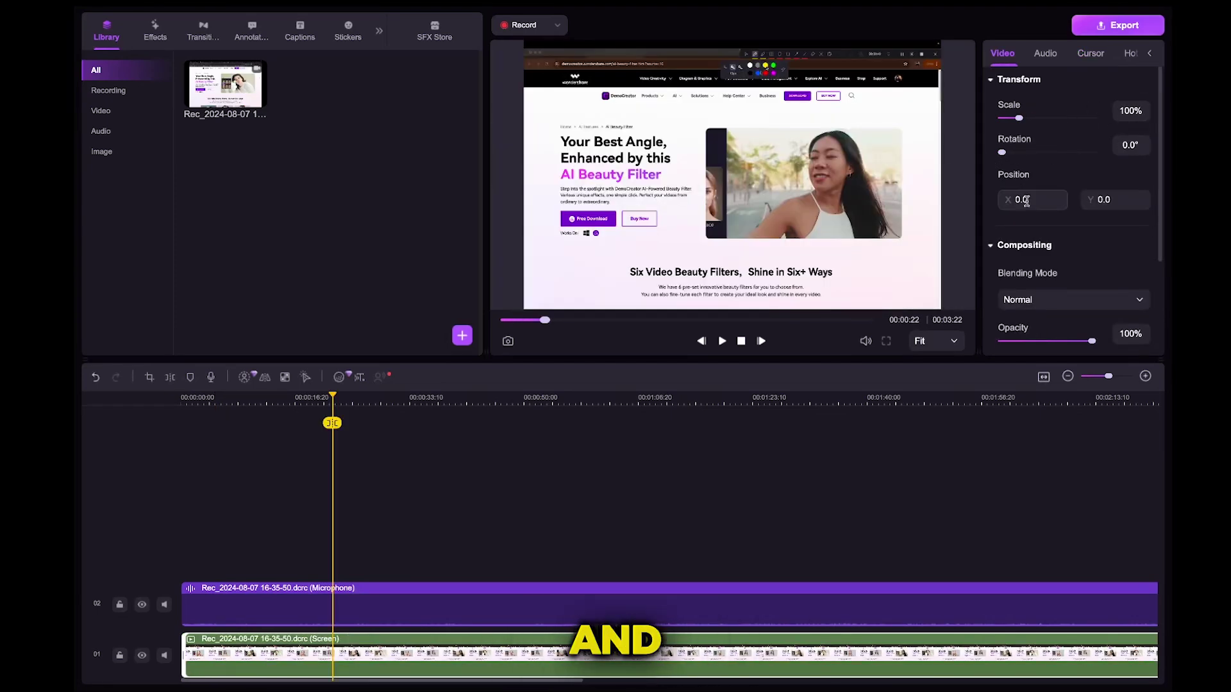
{"action": "scroll", "coordinate": [1062, 243], "scroll_direction": "down", "scroll_amount": 3}
Raise the screen clip's playback speed, then restore it and select the microphone audio.
{"action": "left_click_drag", "start_coordinate": [1019, 280], "coordinate": [1046, 279]}
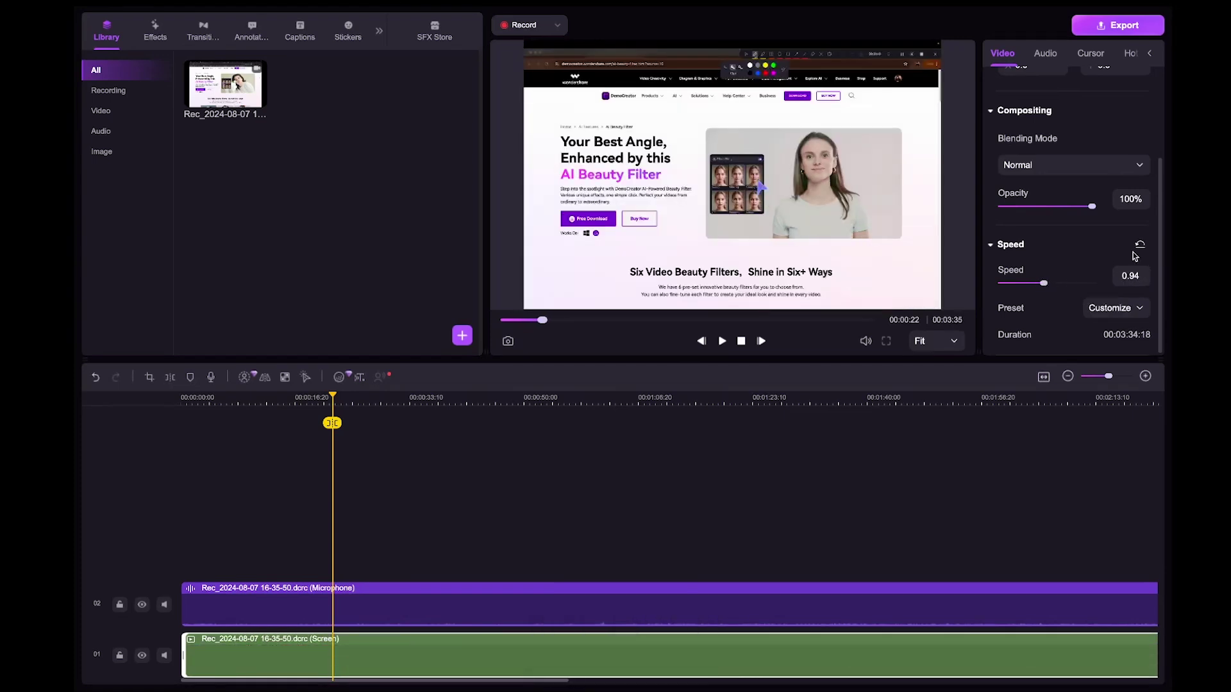
{"action": "left_click", "coordinate": [314, 612]}
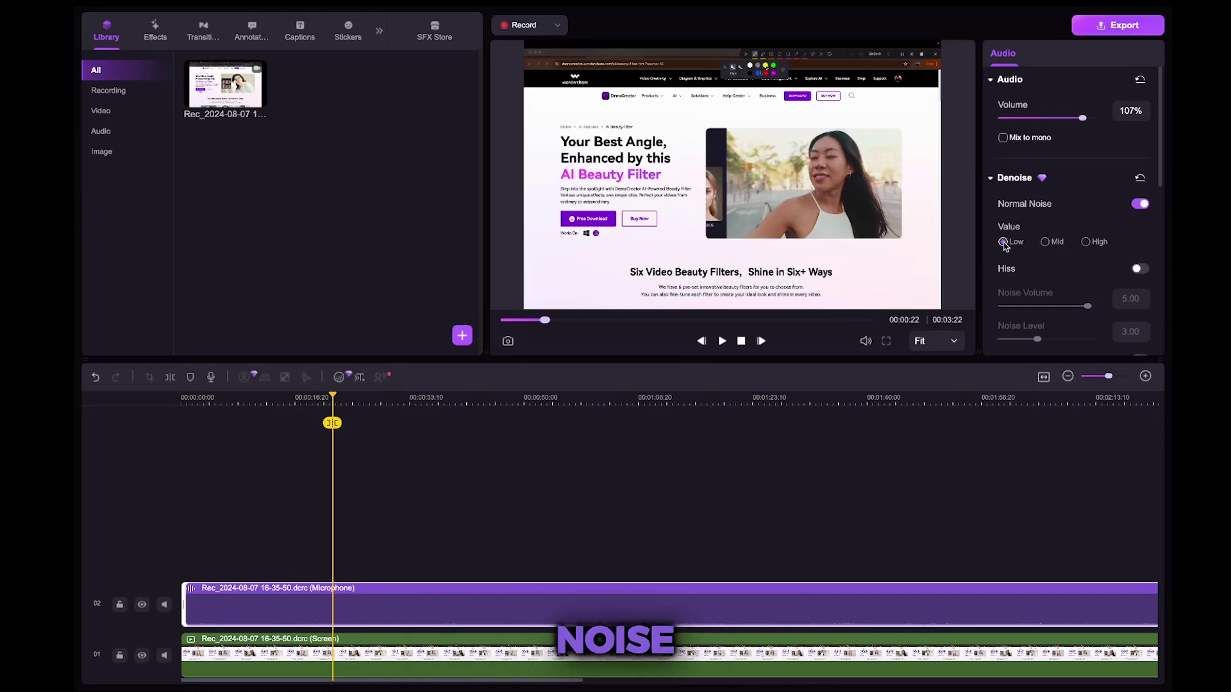
{"action": "scroll", "coordinate": [1054, 260], "scroll_direction": "down", "scroll_amount": 3}
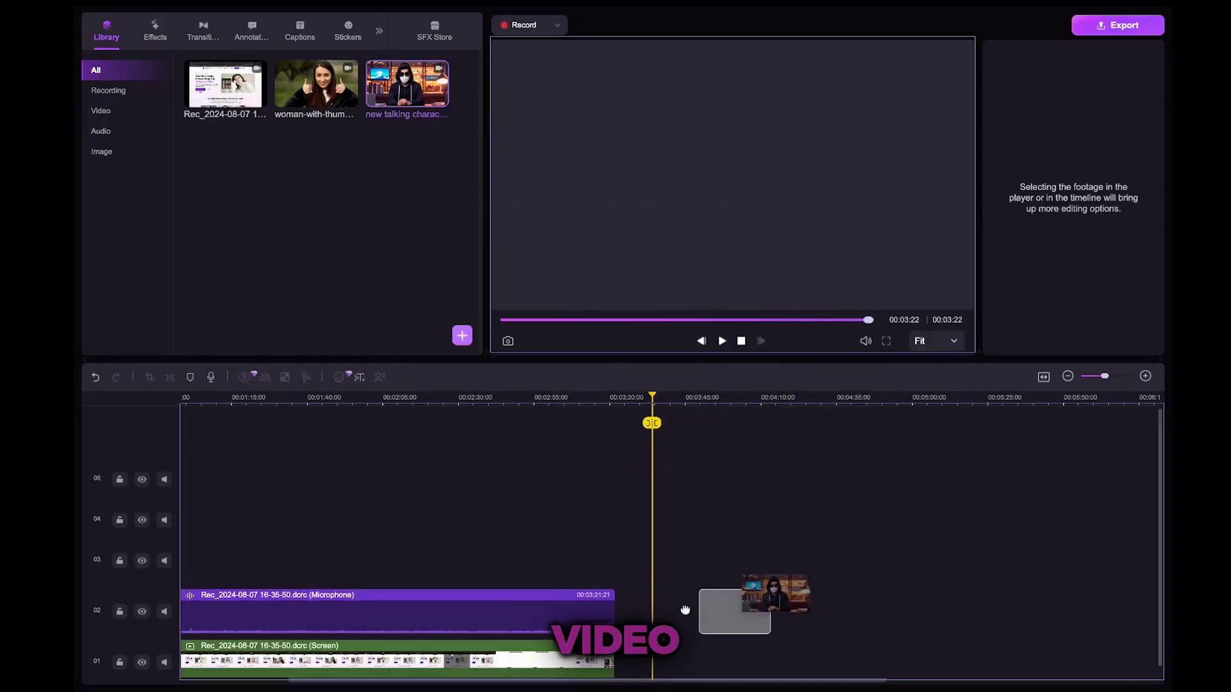
Scale the character clip to 291%, preview Woman and Child voices, then choose Robot.
{"action": "left_click_drag", "start_coordinate": [1032, 120], "coordinate": [1050, 117]}
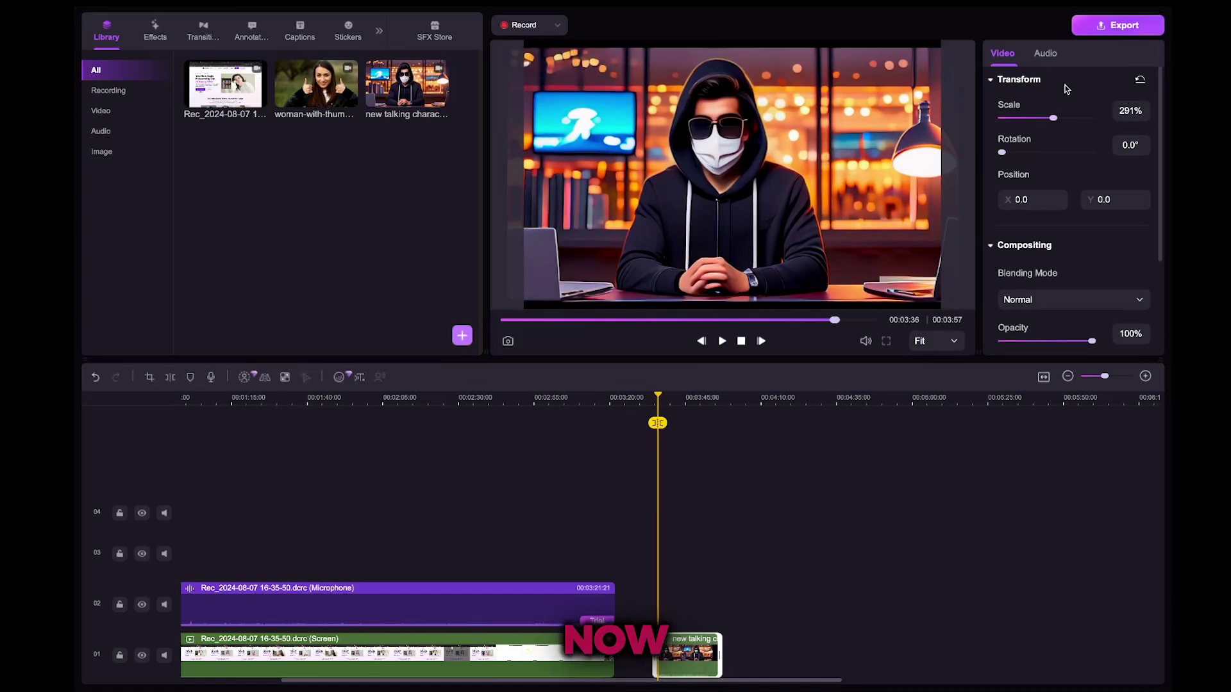
{"action": "left_click", "coordinate": [1046, 58]}
{"action": "left_click", "coordinate": [991, 179]}
{"action": "scroll", "coordinate": [1013, 208], "scroll_direction": "down", "scroll_amount": 1}
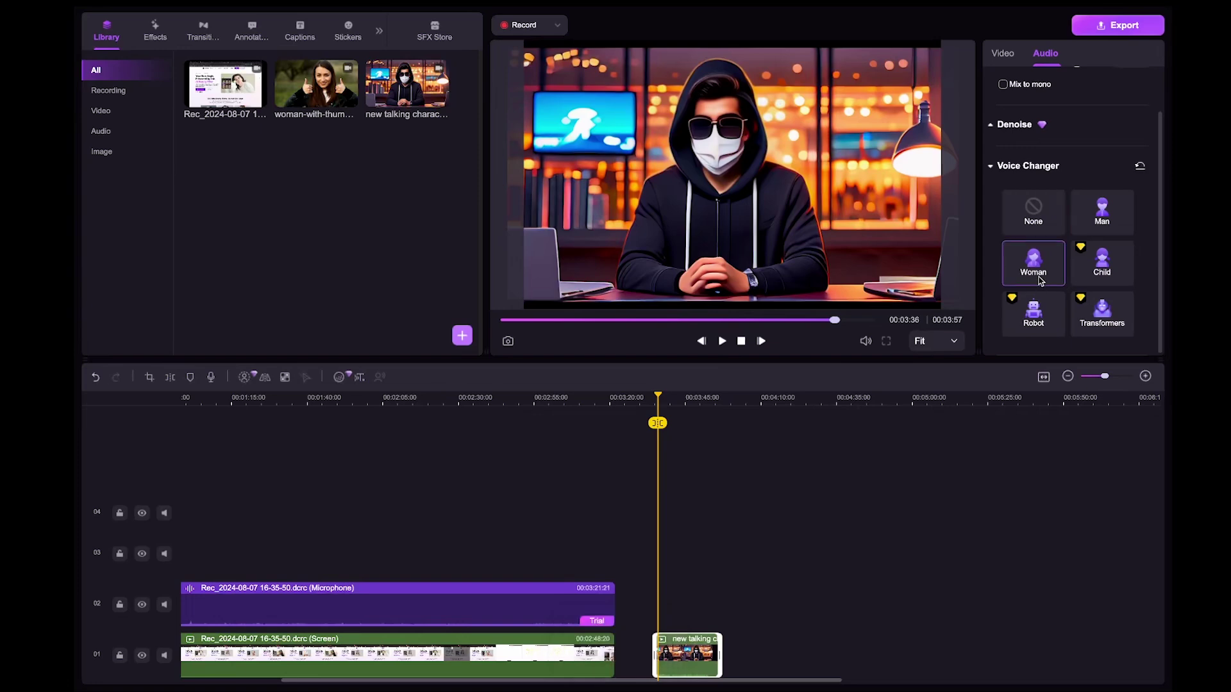
{"action": "key", "text": "space"}
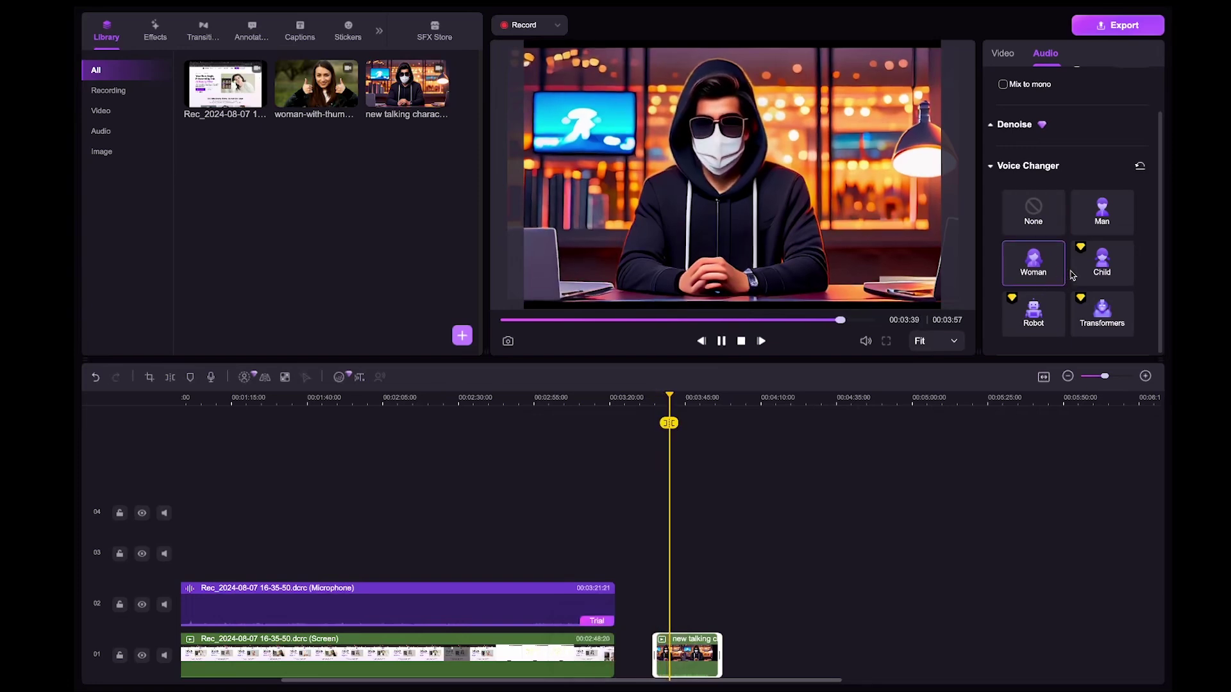
{"action": "key", "text": "space"}
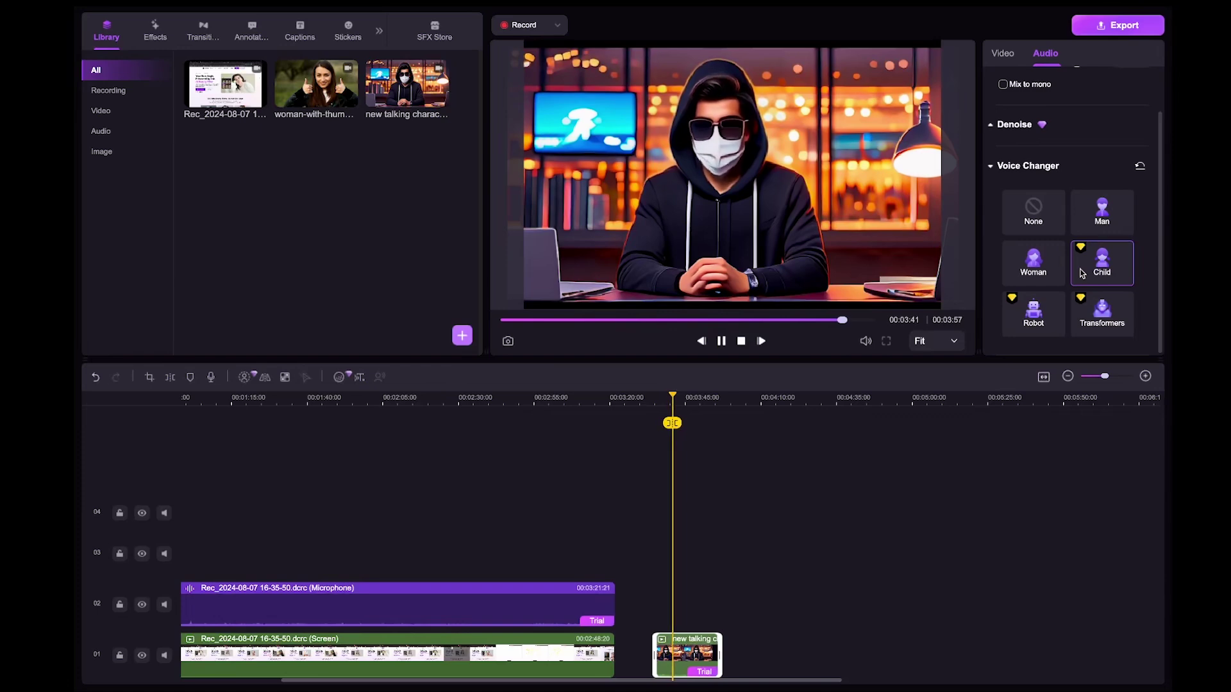
{"action": "left_click", "coordinate": [1040, 314]}
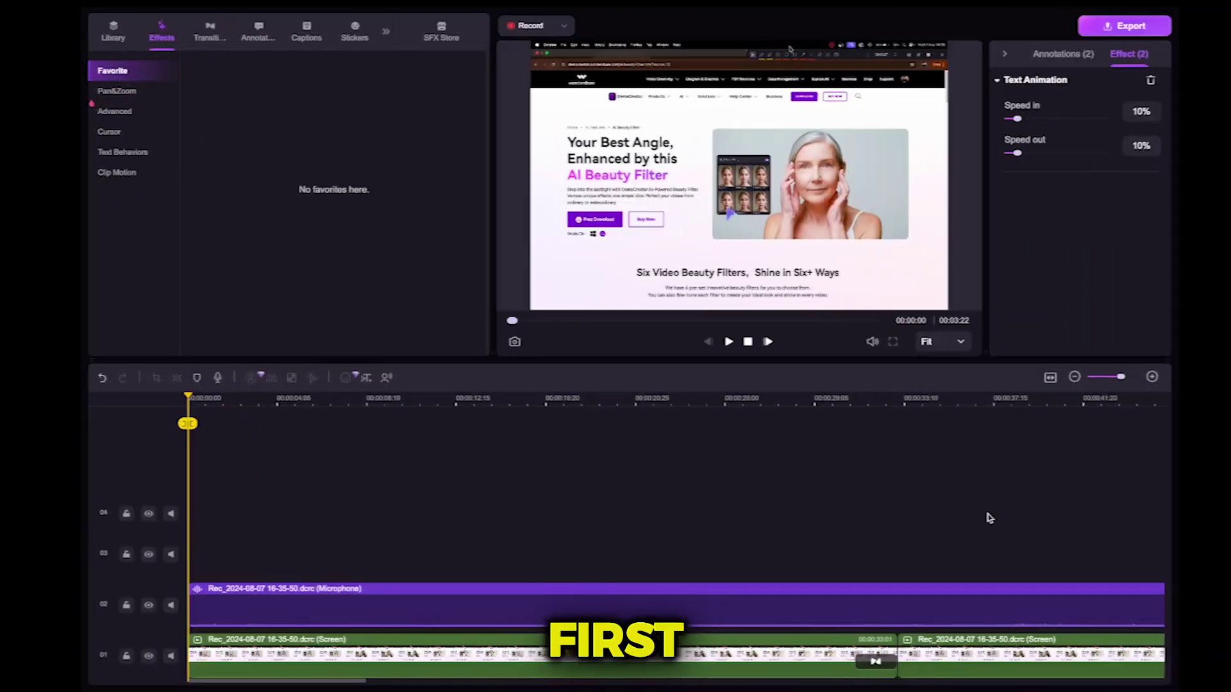
Put the Pan&Zoom 'Zoom in' effect on the first screen clip, preview it, then browse Advanced effects.
{"action": "left_click", "coordinate": [123, 91]}
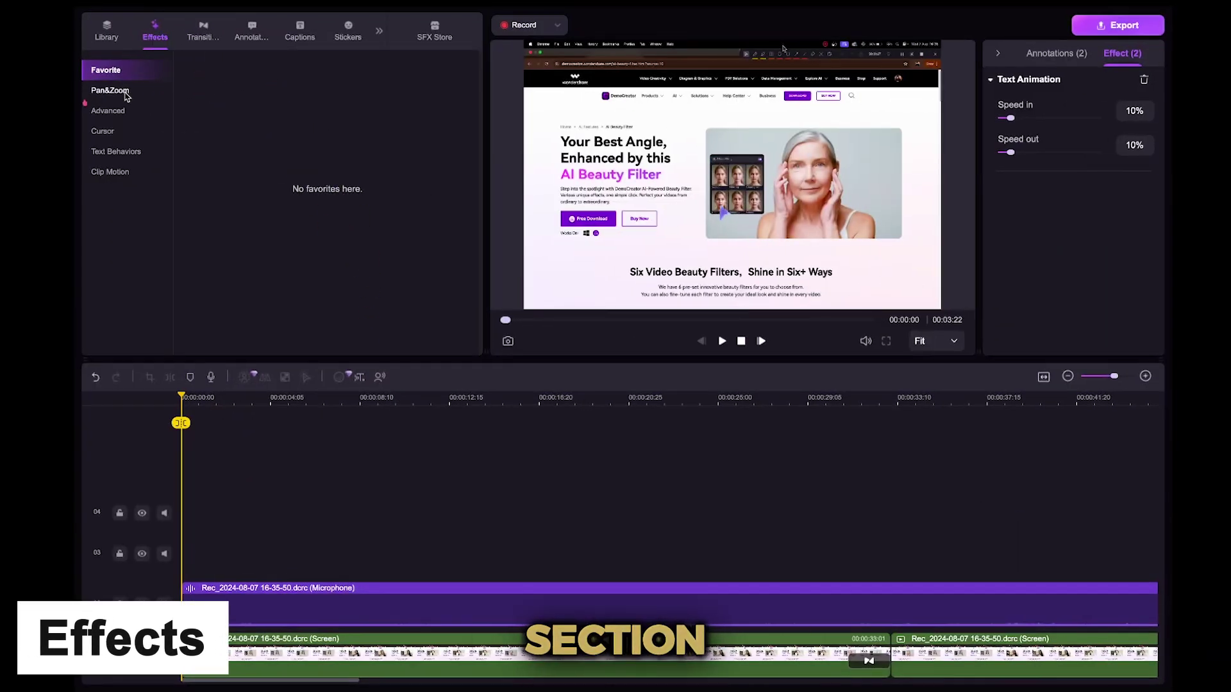
{"action": "mouse_move", "coordinate": [315, 84]}
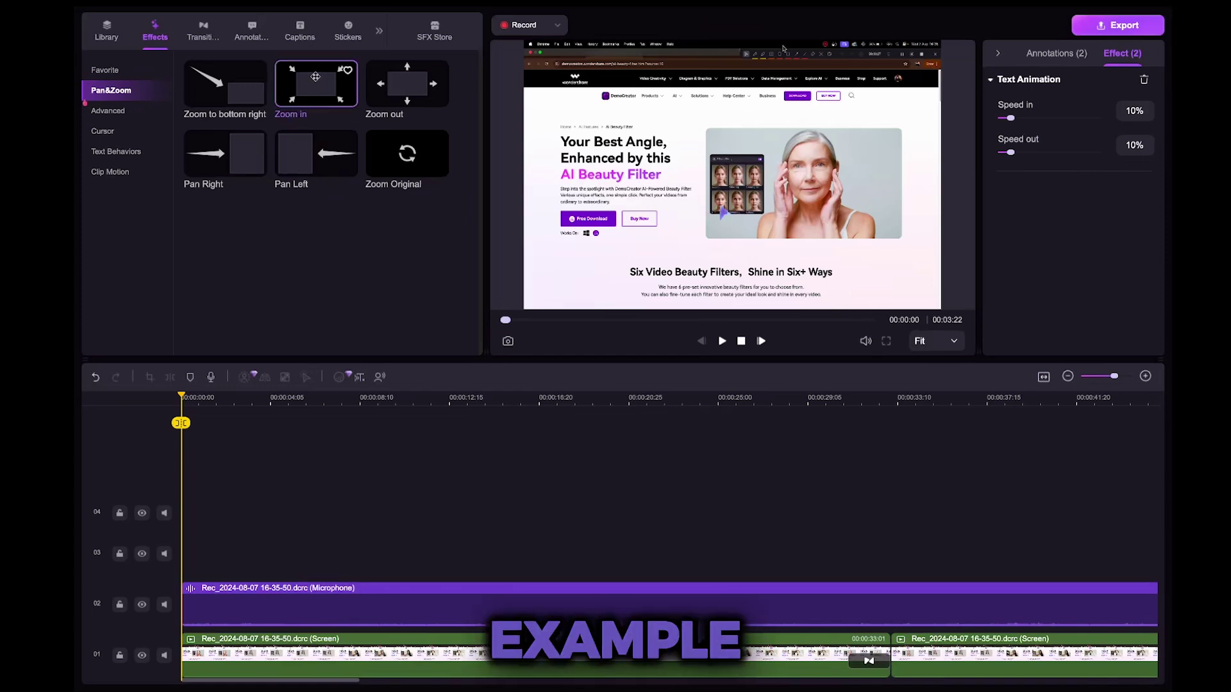
{"action": "left_click_drag", "start_coordinate": [321, 81], "coordinate": [205, 653]}
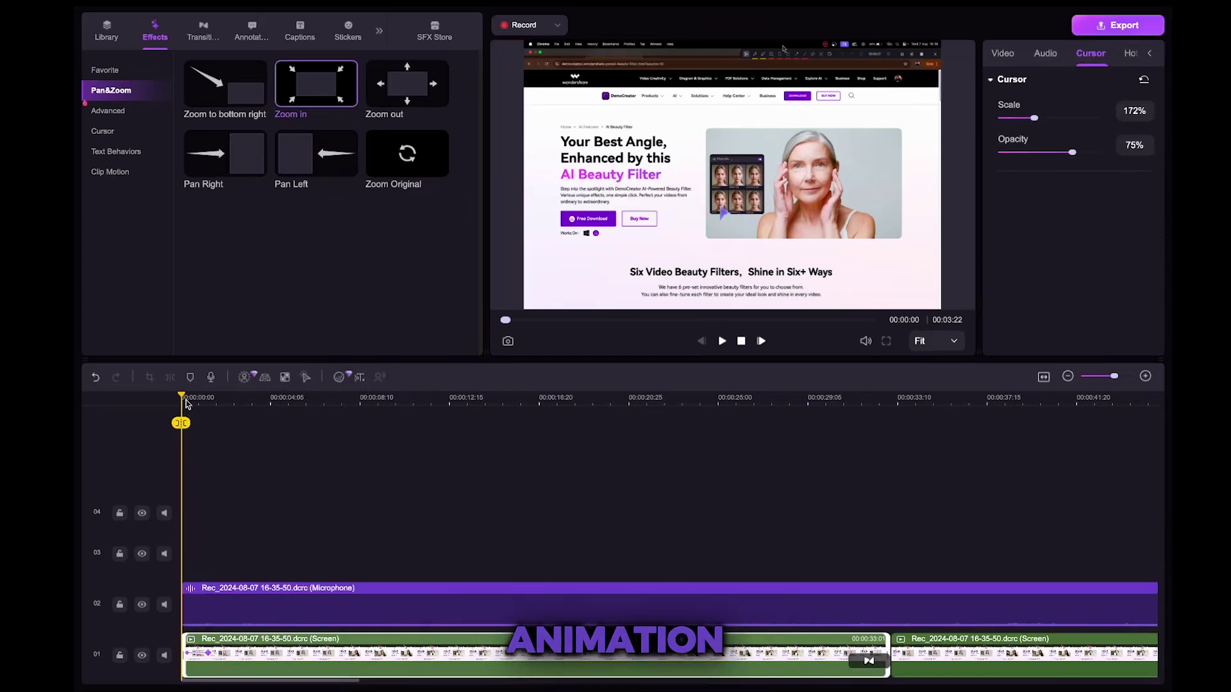
{"action": "key", "text": "space"}
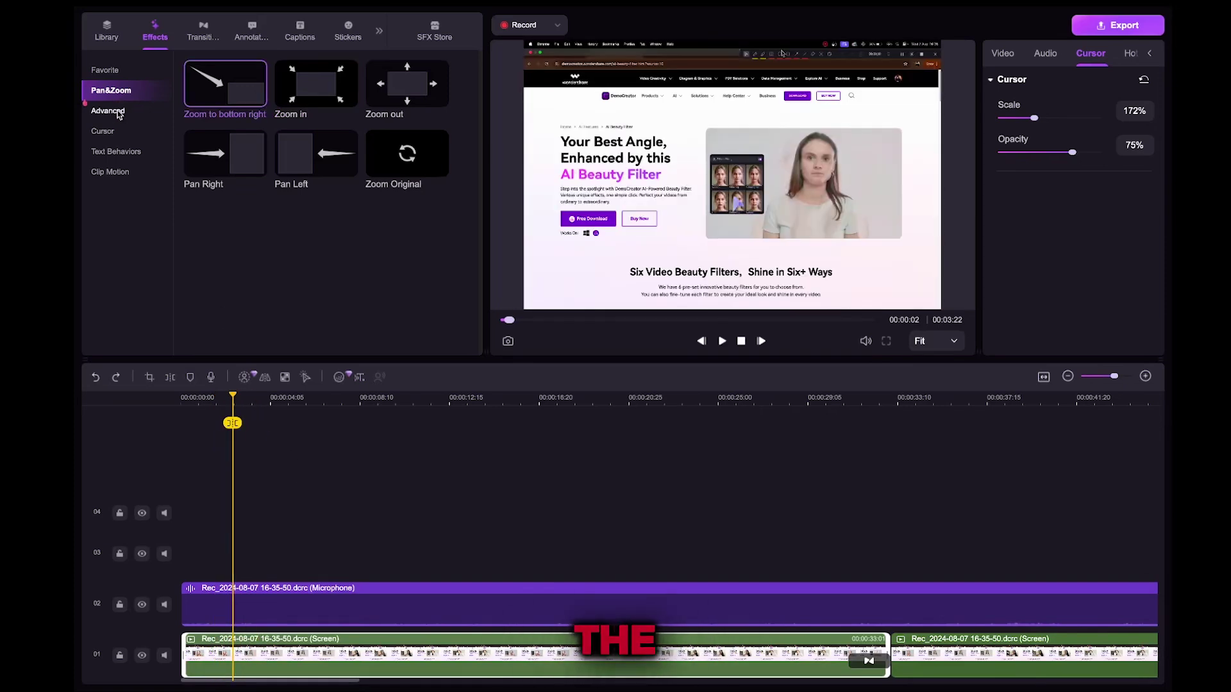
{"action": "left_click", "coordinate": [119, 113]}
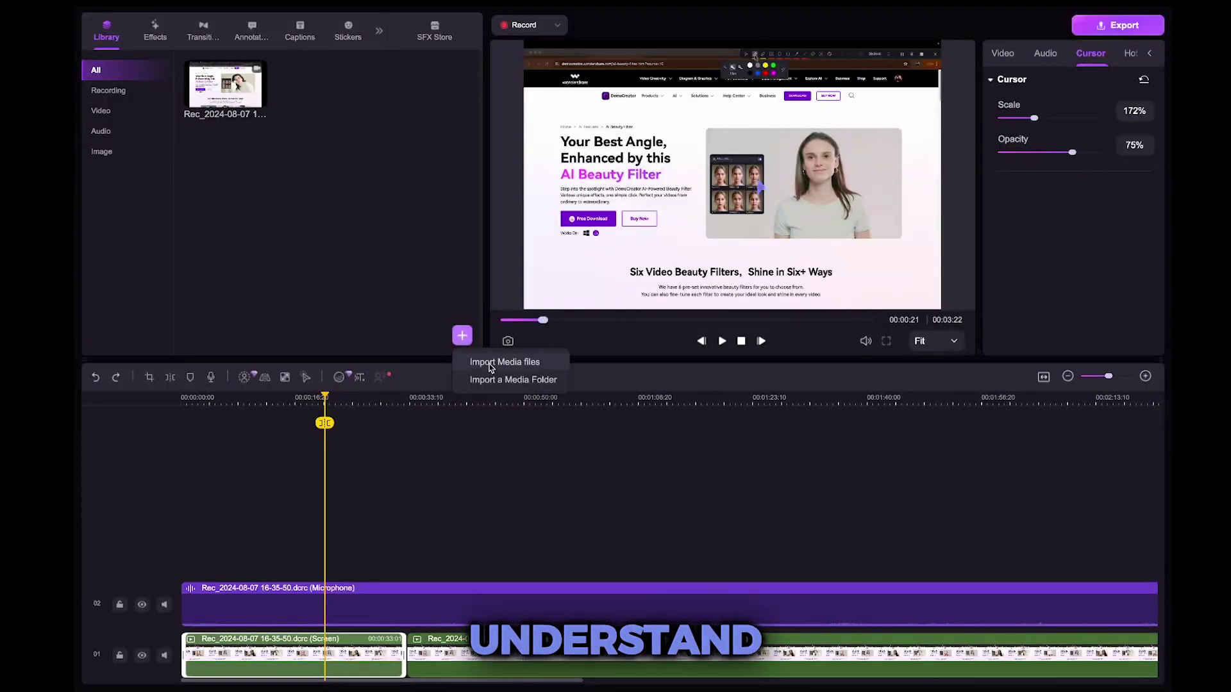
Import the thumbs-up woman stock clip and place it at the start of track 03.
{"action": "left_click", "coordinate": [486, 366]}
{"action": "left_click", "coordinate": [843, 472]}
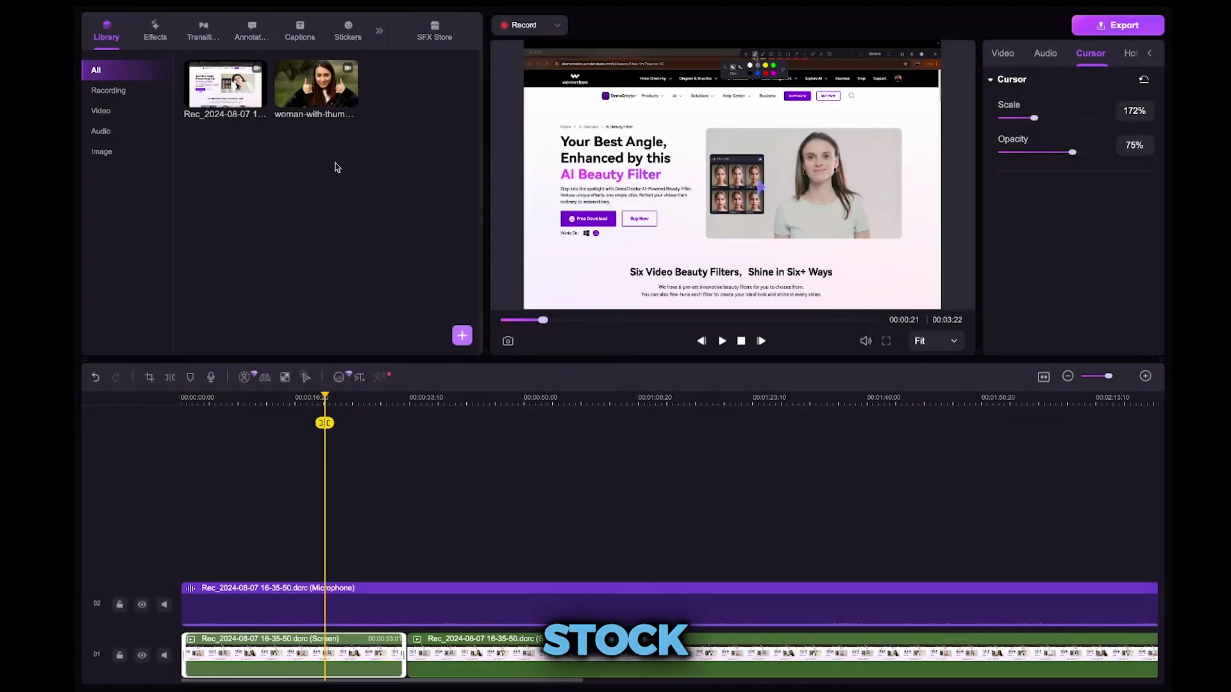
{"action": "left_click_drag", "start_coordinate": [315, 84], "coordinate": [184, 556]}
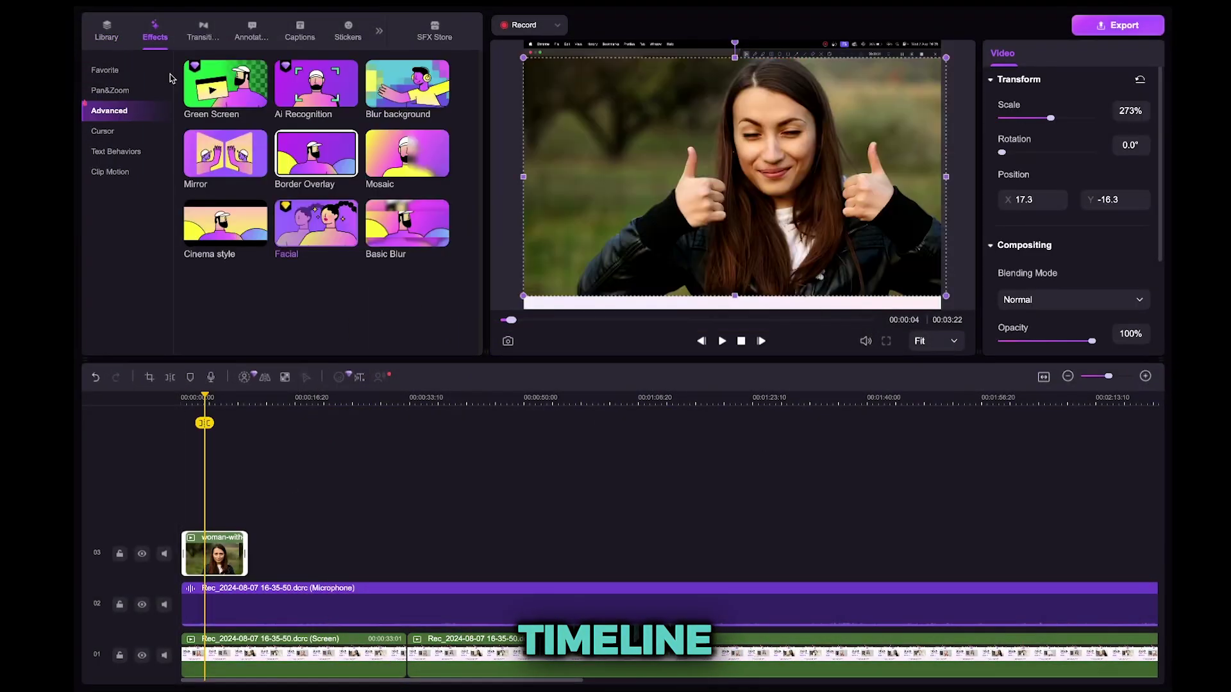
Blur the woman clip's background, then try the Mirror effect and undo it.
{"action": "left_click_drag", "start_coordinate": [399, 92], "coordinate": [188, 543]}
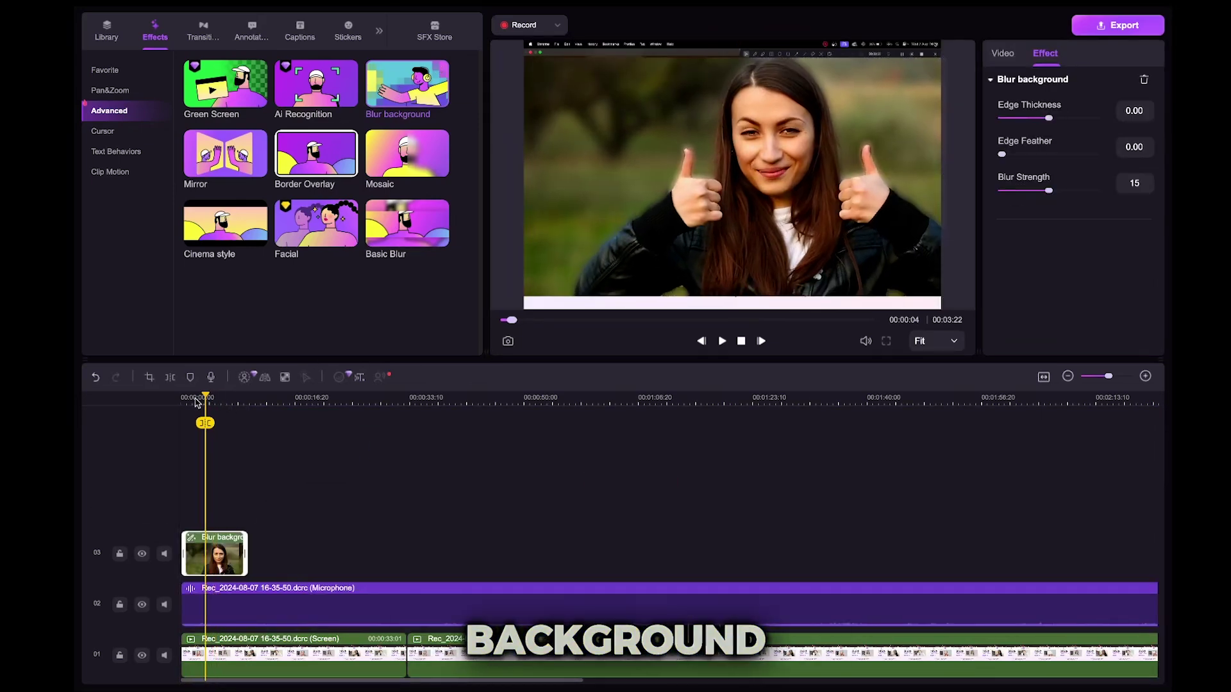
{"action": "left_click_drag", "start_coordinate": [206, 400], "coordinate": [195, 409]}
{"action": "left_click_drag", "start_coordinate": [225, 154], "coordinate": [189, 541]}
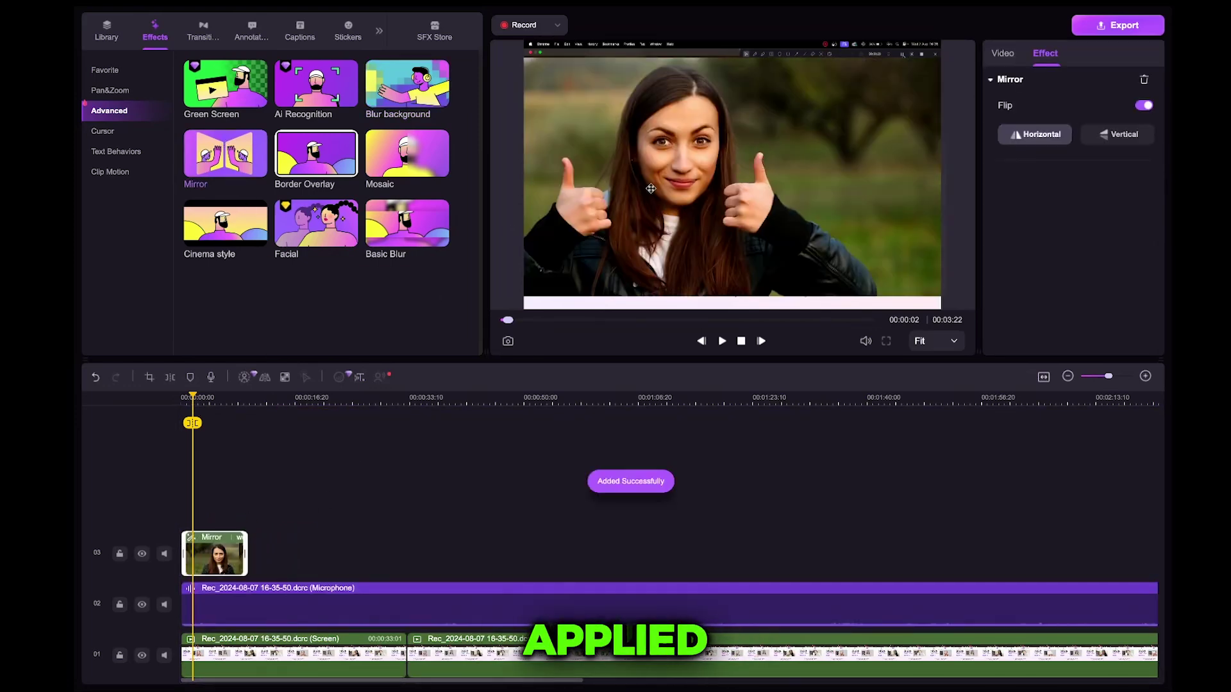
{"action": "key", "text": "ctrl+z"}
Preview and undo the Facial effect, then preview AI Recognition background cut-out on the clip.
{"action": "mouse_move", "coordinate": [316, 224]}
{"action": "left_mouse_down"}
{"action": "mouse_move", "coordinate": [196, 550]}
{"action": "mouse_move", "coordinate": [189, 540]}
{"action": "left_mouse_up"}
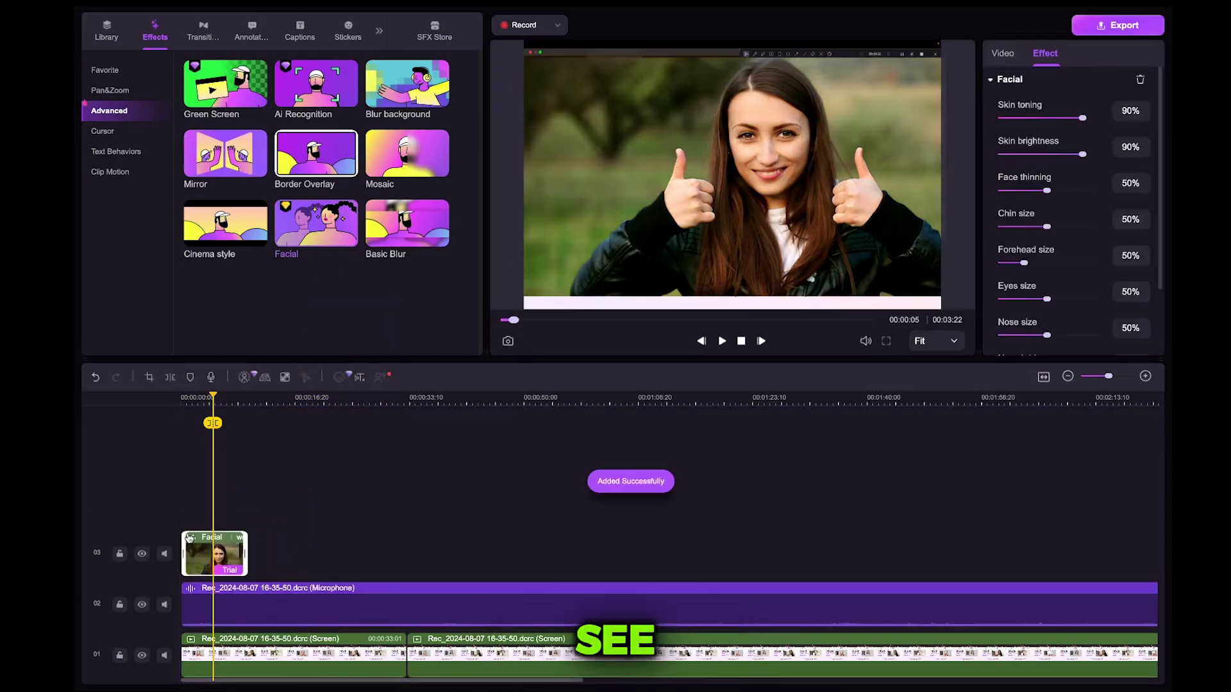
{"action": "key", "text": "space"}
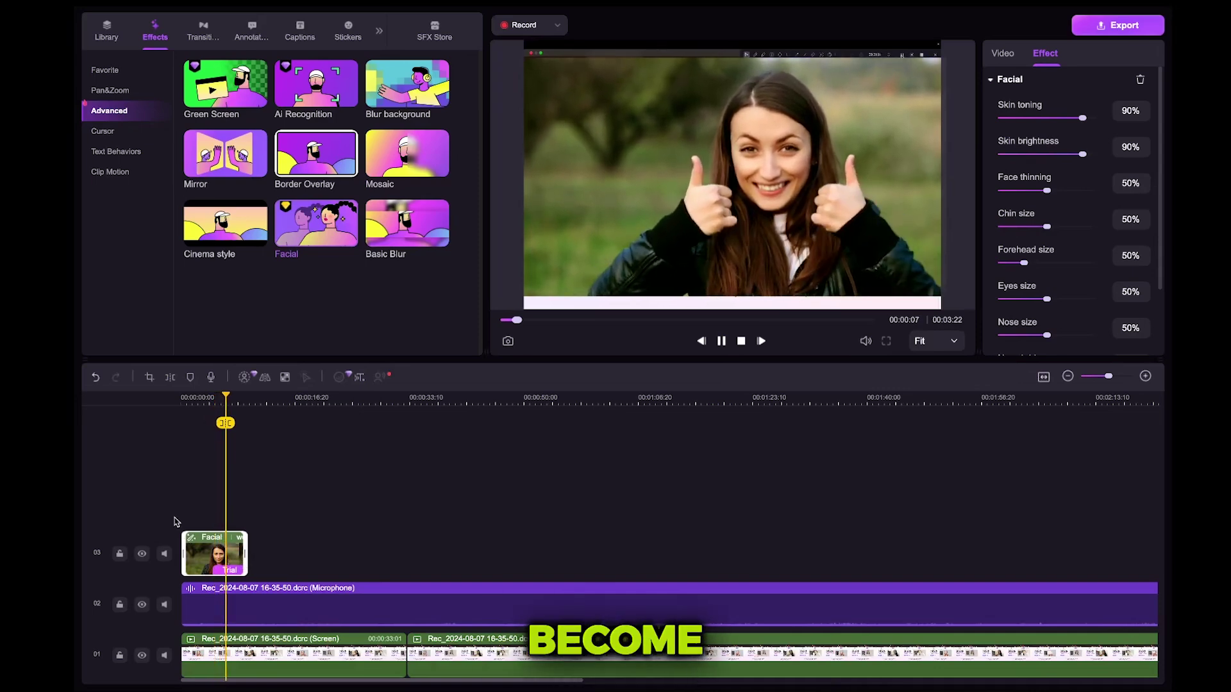
{"action": "key", "text": "ctrl+z"}
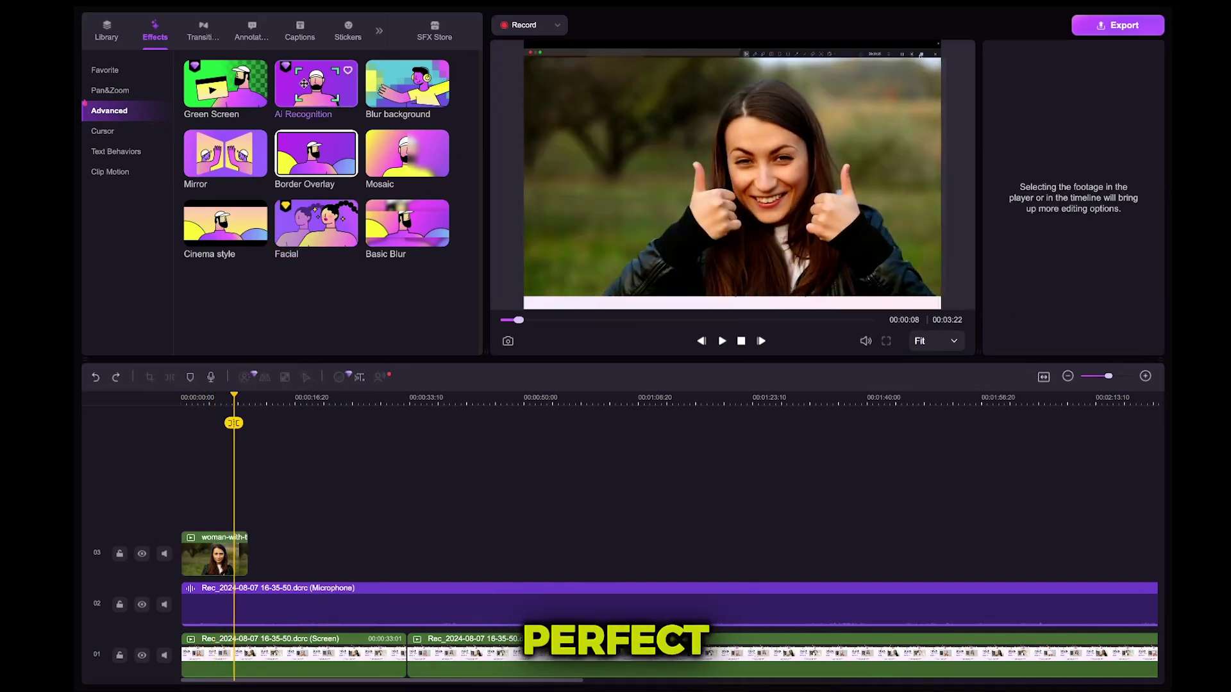
{"action": "left_click_drag", "start_coordinate": [316, 87], "coordinate": [214, 551]}
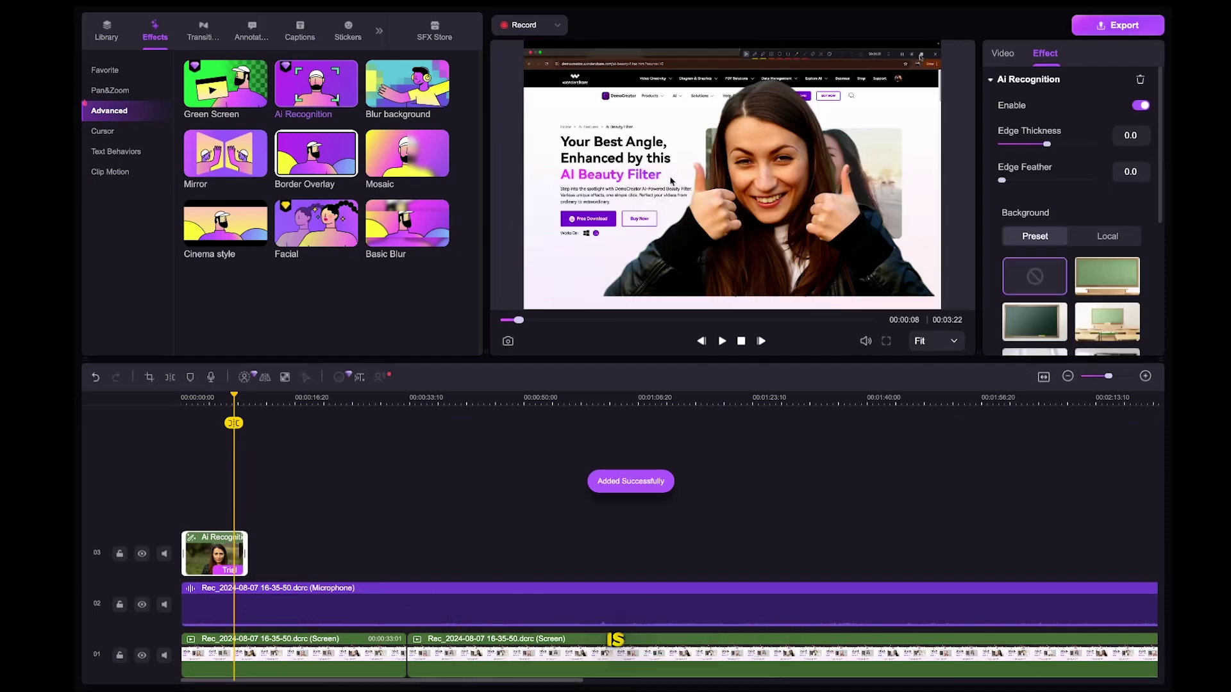
{"action": "key", "text": "space"}
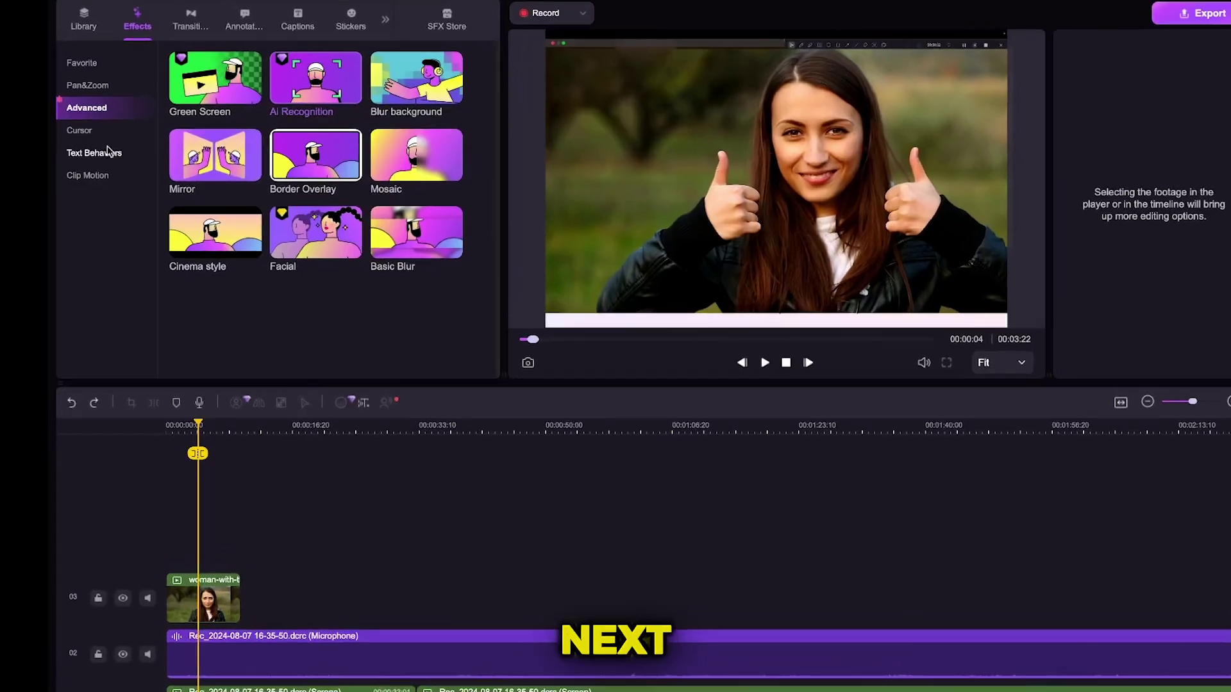
Apply Cursor Highlight to the first clip and preview it between 12 and 18 seconds.
{"action": "left_click", "coordinate": [38, 129]}
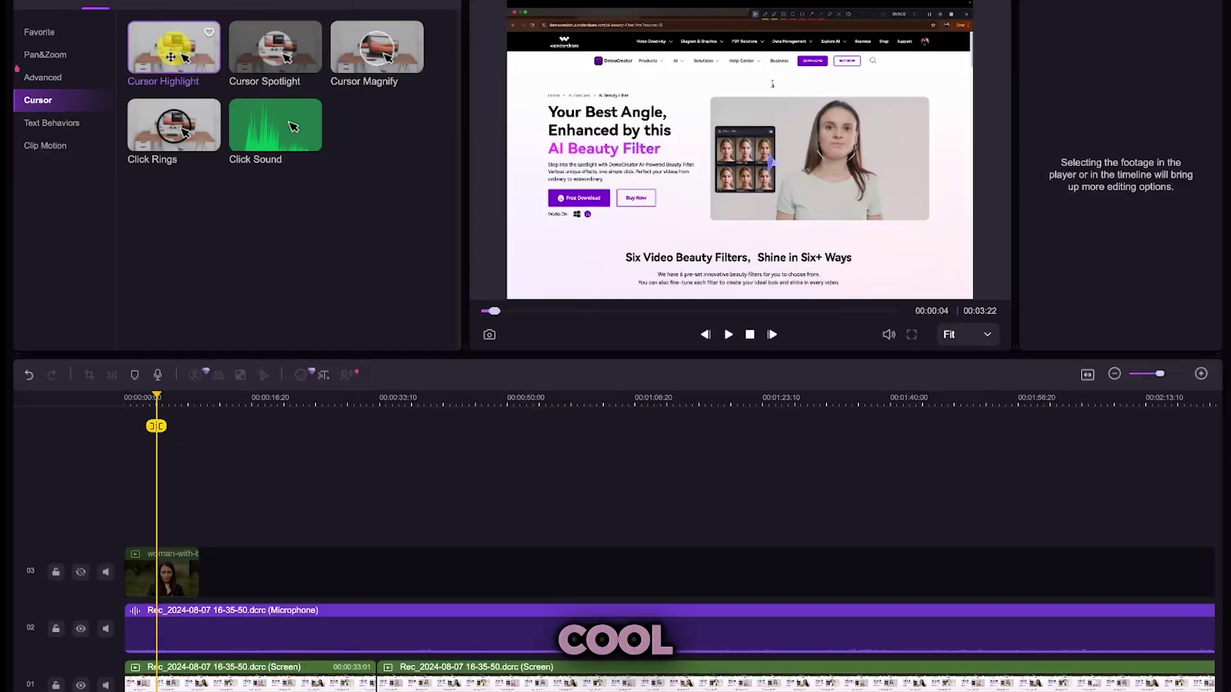
{"action": "left_click_drag", "start_coordinate": [173, 48], "coordinate": [212, 674]}
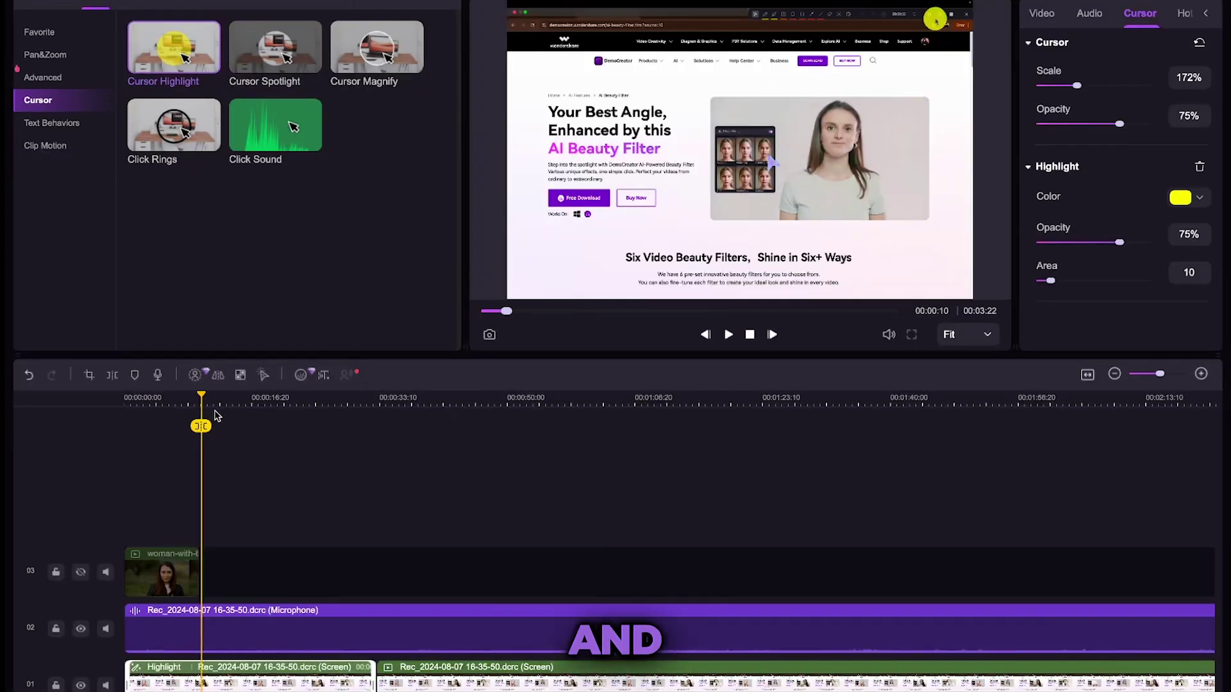
{"action": "left_click_drag", "start_coordinate": [216, 416], "coordinate": [272, 429]}
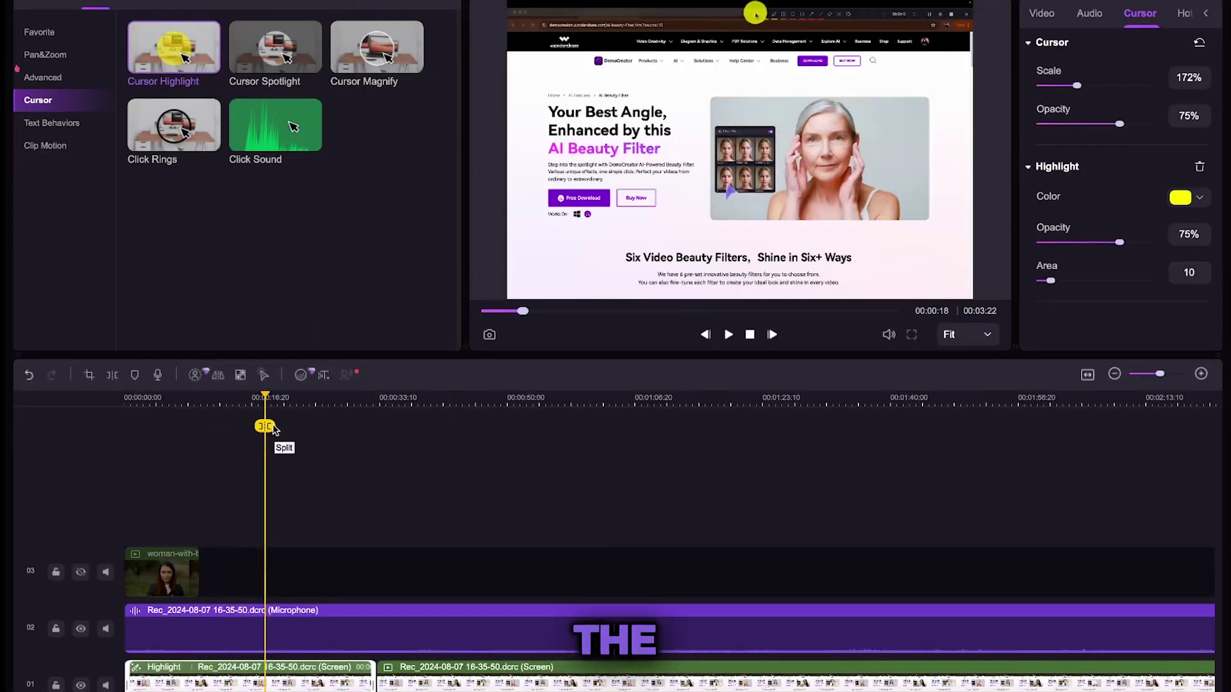
{"action": "left_click_drag", "start_coordinate": [272, 430], "coordinate": [214, 426]}
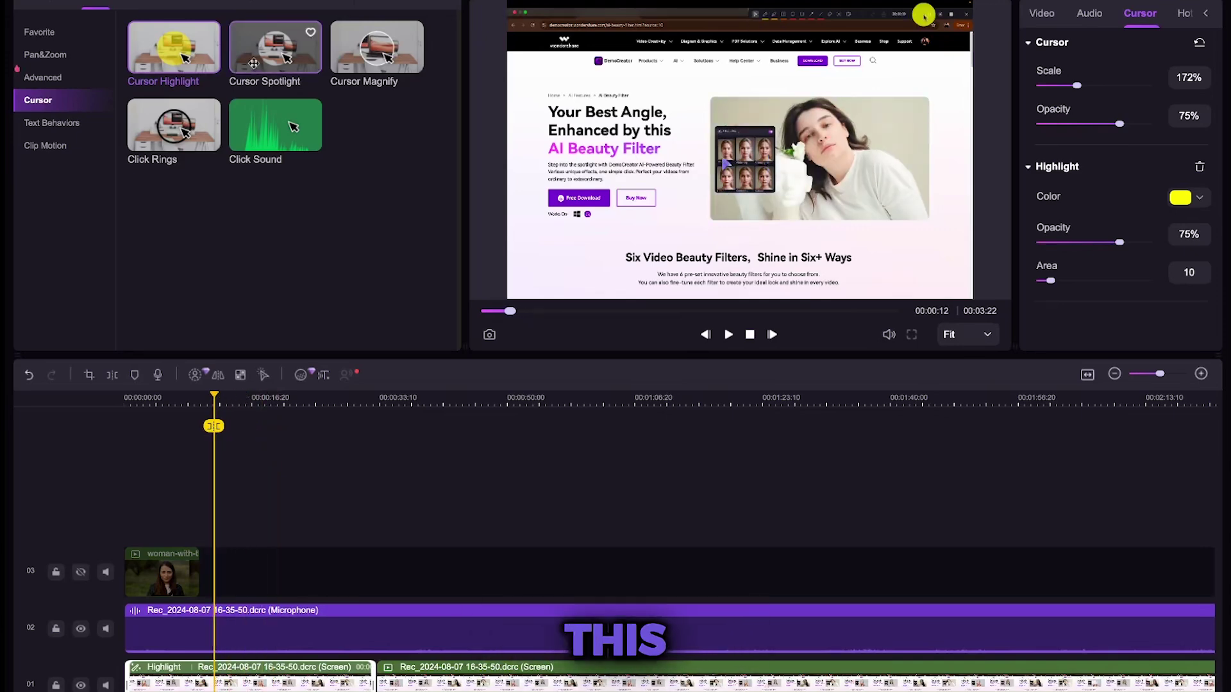
Swap in Cursor Spotlight, preview it up to 26 seconds, then replace it with Cursor Magnify.
{"action": "left_click_drag", "start_coordinate": [253, 63], "coordinate": [212, 673]}
{"action": "left_click", "coordinate": [258, 404]}
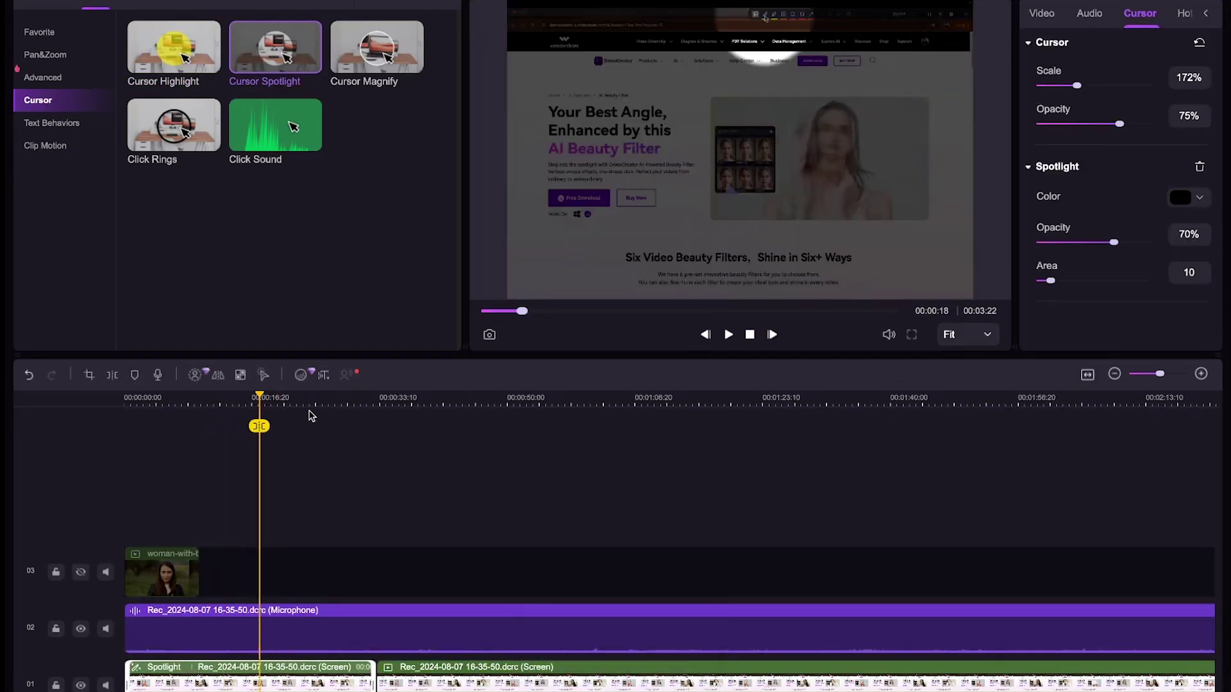
{"action": "left_click_drag", "start_coordinate": [234, 426], "coordinate": [326, 426]}
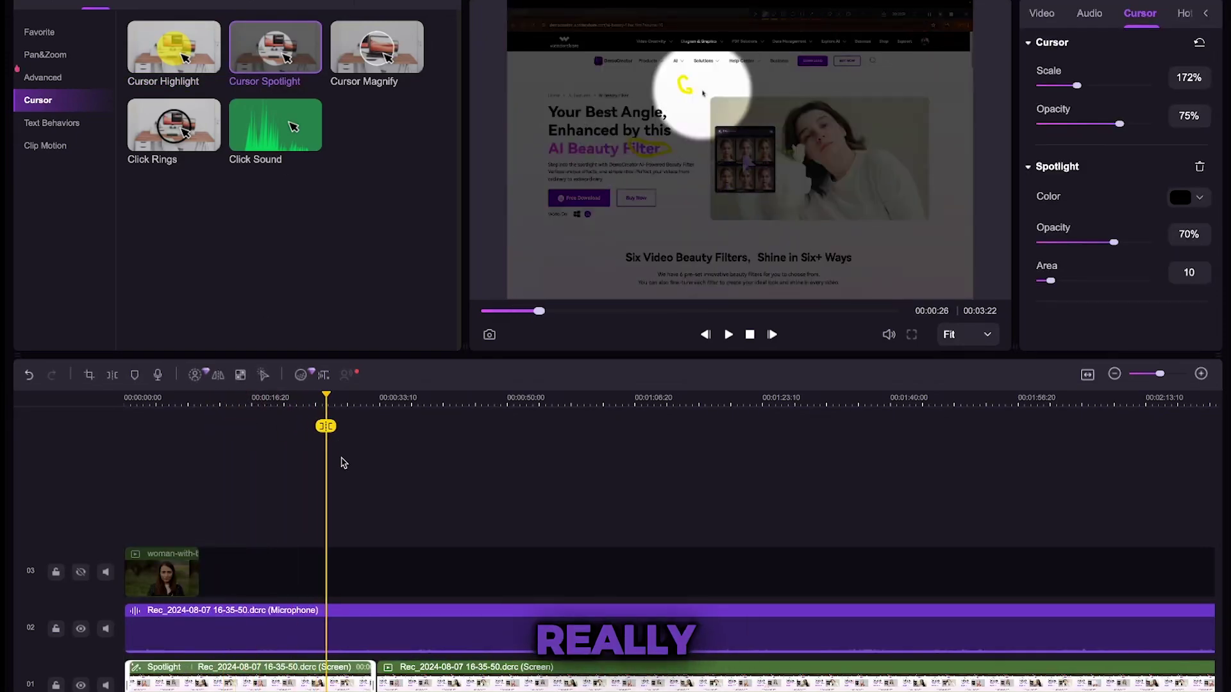
{"action": "left_click_drag", "start_coordinate": [376, 48], "coordinate": [207, 673]}
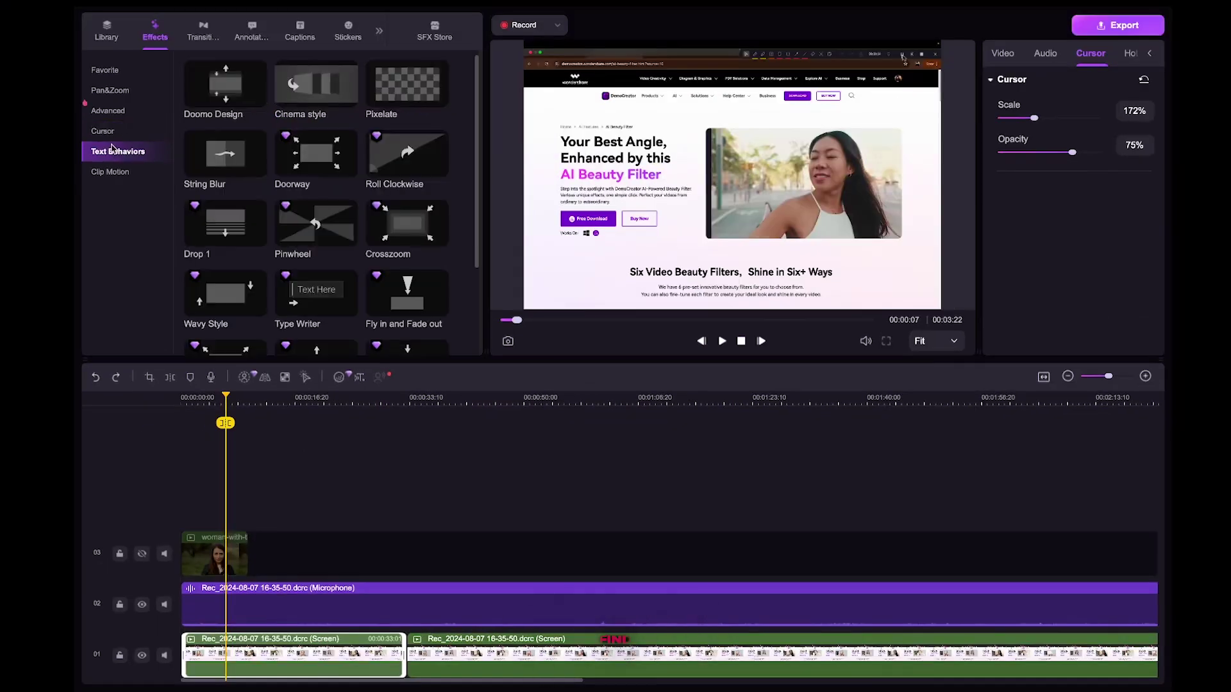
Try Cinema style, then put the Clip Motion 'Boom!' preset on the first screen clip.
{"action": "left_click_drag", "start_coordinate": [299, 109], "coordinate": [273, 560]}
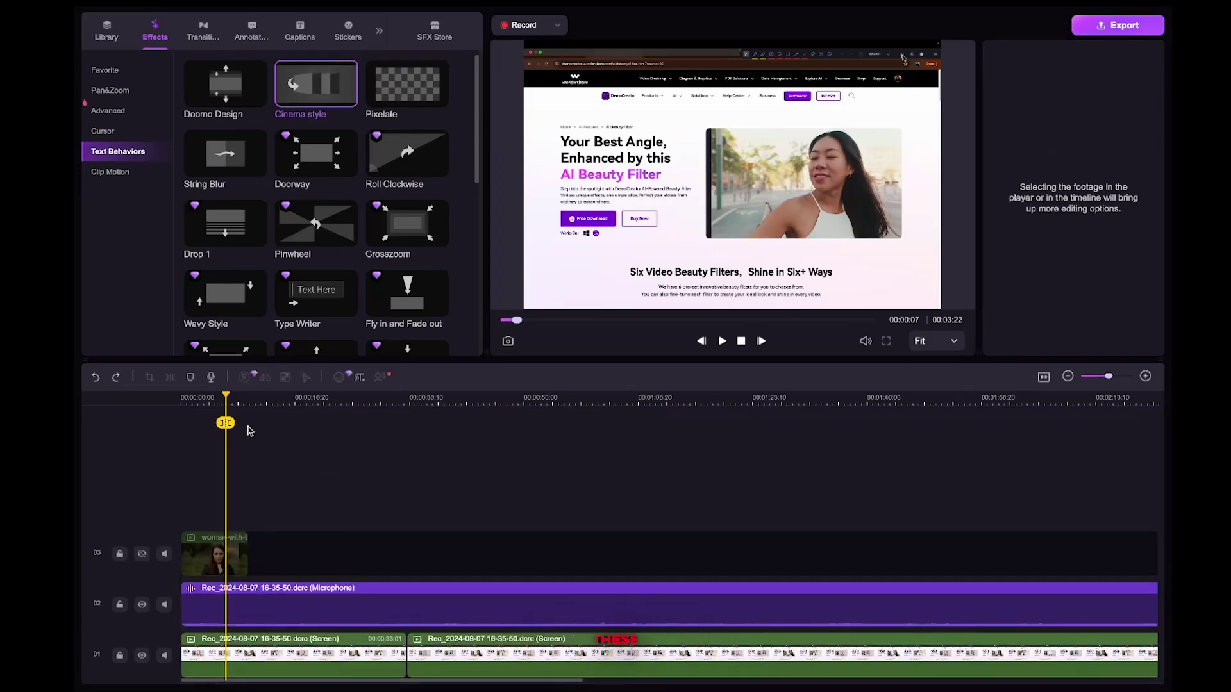
{"action": "scroll", "coordinate": [318, 162], "scroll_direction": "down", "scroll_amount": 2}
{"action": "scroll", "coordinate": [317, 162], "scroll_direction": "up", "scroll_amount": 2}
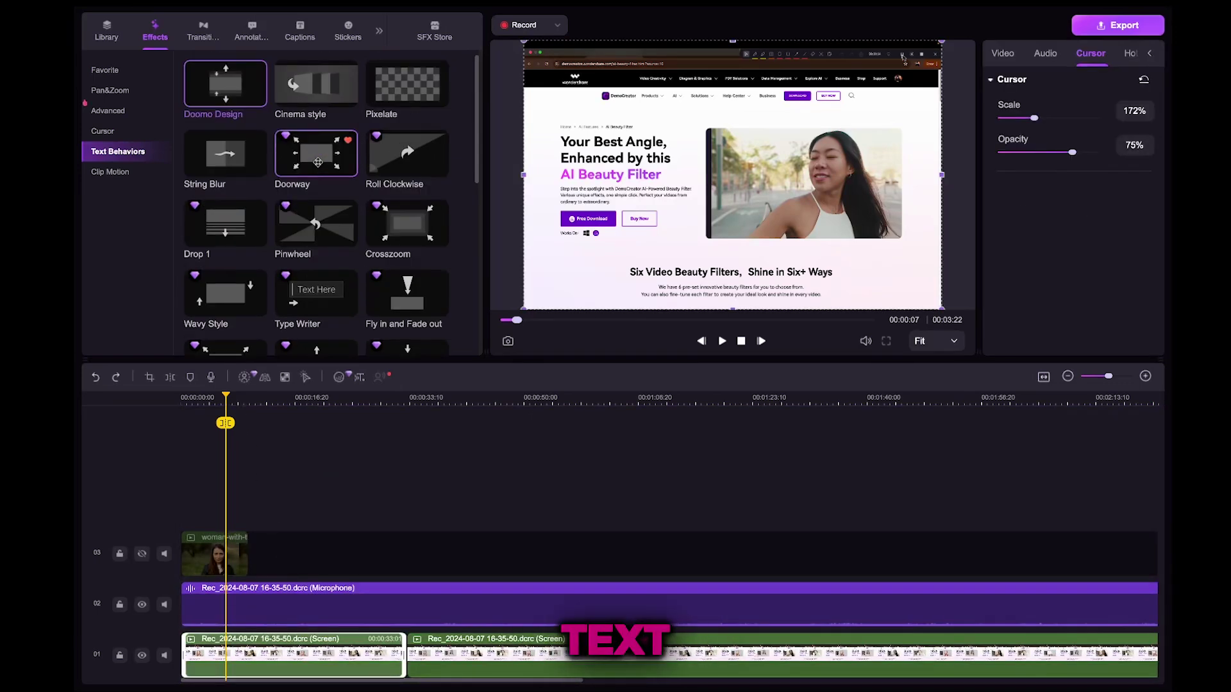
{"action": "scroll", "coordinate": [318, 162], "scroll_direction": "down", "scroll_amount": 2}
{"action": "scroll", "coordinate": [318, 162], "scroll_direction": "up", "scroll_amount": 2}
{"action": "left_click", "coordinate": [110, 171]}
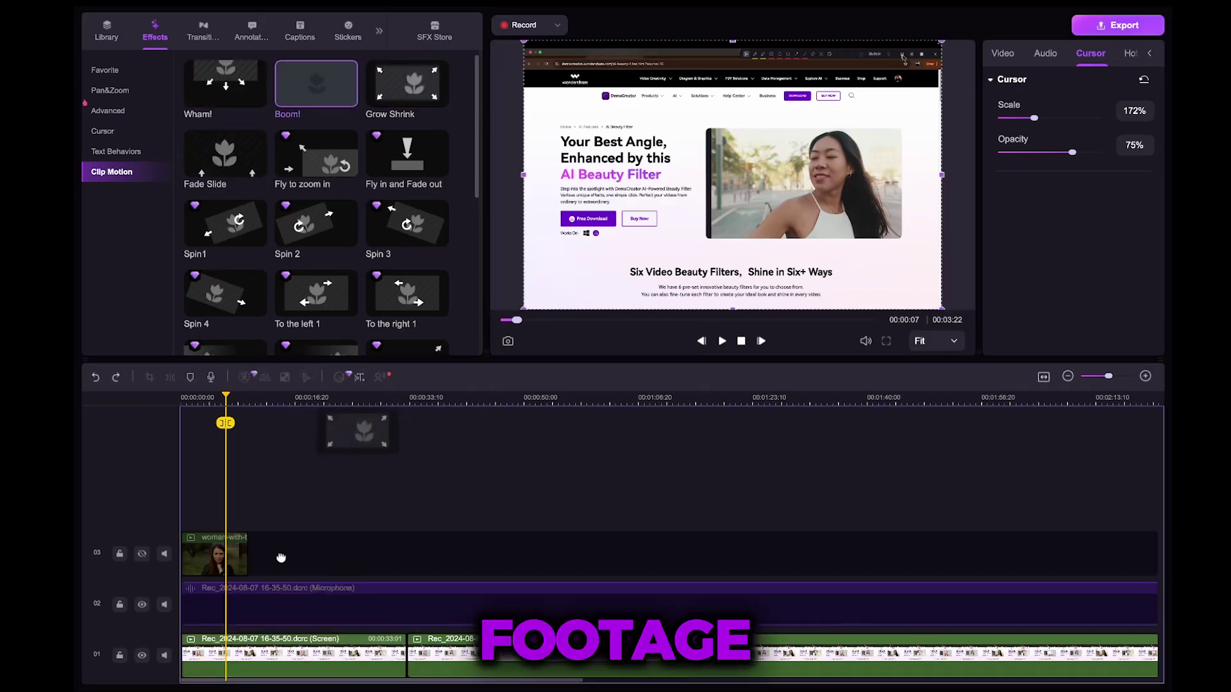
{"action": "left_click_drag", "start_coordinate": [280, 558], "coordinate": [282, 545]}
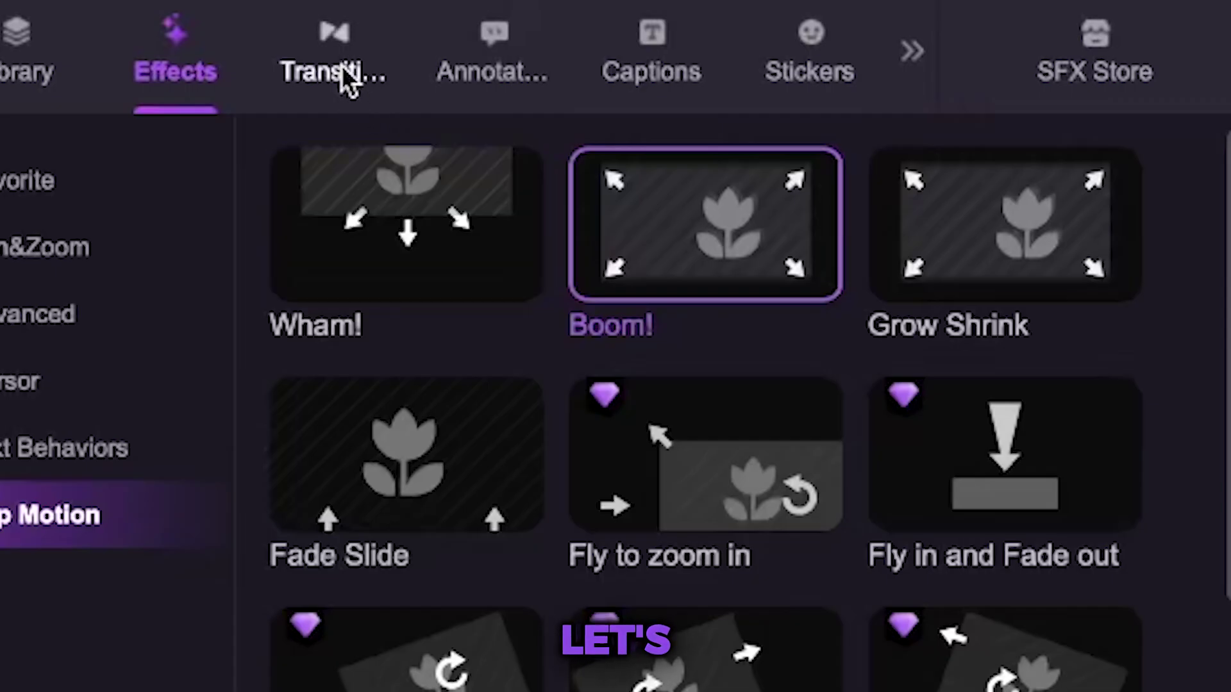
Add the 3D Box Turn 2 transition between the clips, preview it, then browse Warp and Creativity.
{"action": "left_click", "coordinate": [205, 37]}
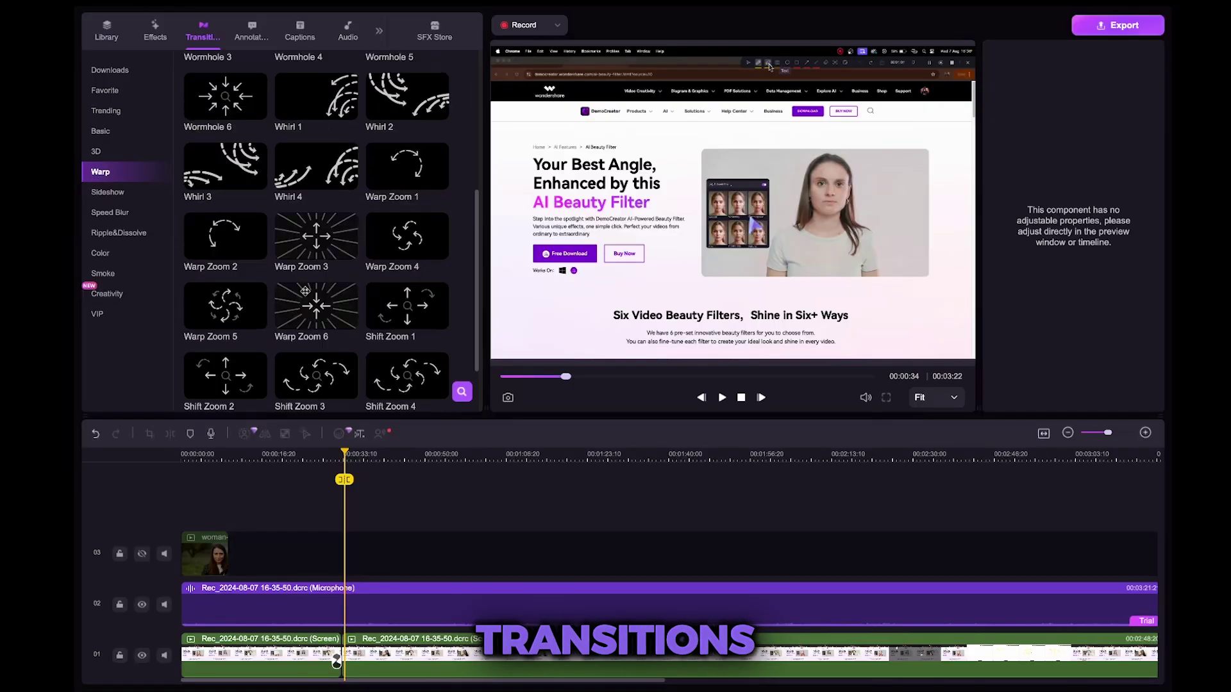
{"action": "scroll", "coordinate": [305, 290], "scroll_direction": "down", "scroll_amount": 5}
{"action": "scroll", "coordinate": [322, 289], "scroll_direction": "down", "scroll_amount": 5}
{"action": "scroll", "coordinate": [342, 287], "scroll_direction": "down", "scroll_amount": 5}
{"action": "scroll", "coordinate": [374, 282], "scroll_direction": "down", "scroll_amount": 3}
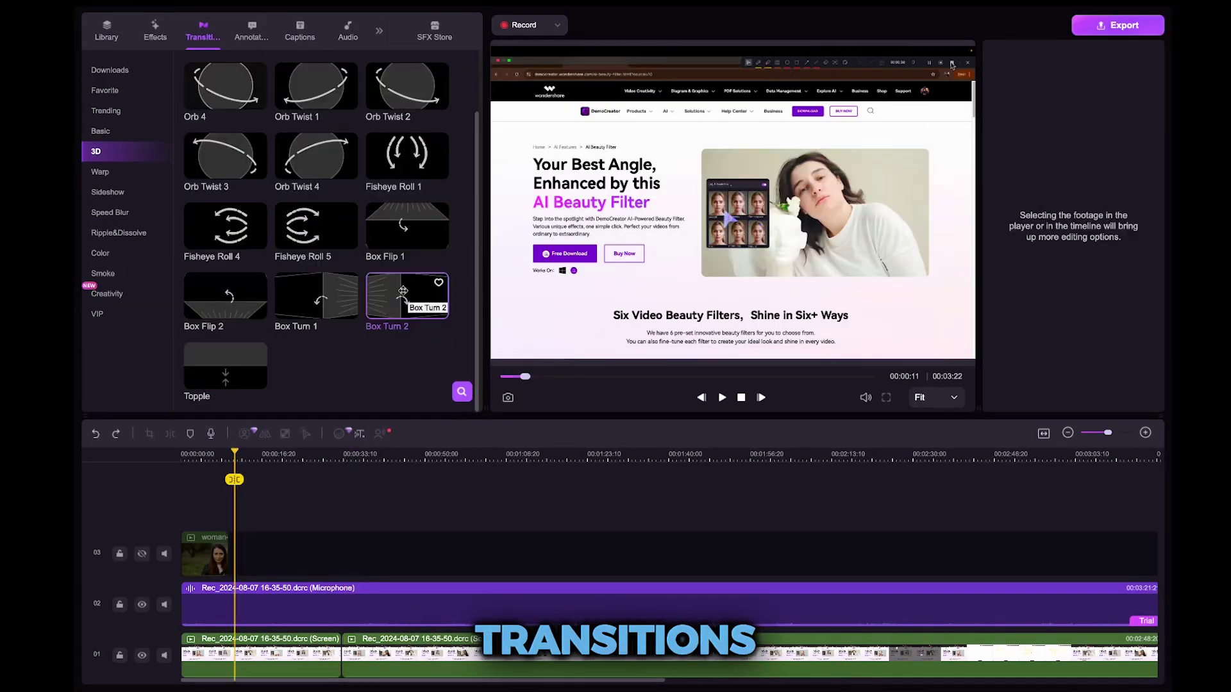
{"action": "left_click_drag", "start_coordinate": [406, 296], "coordinate": [339, 656]}
{"action": "left_click", "coordinate": [332, 454]}
{"action": "key", "text": "space"}
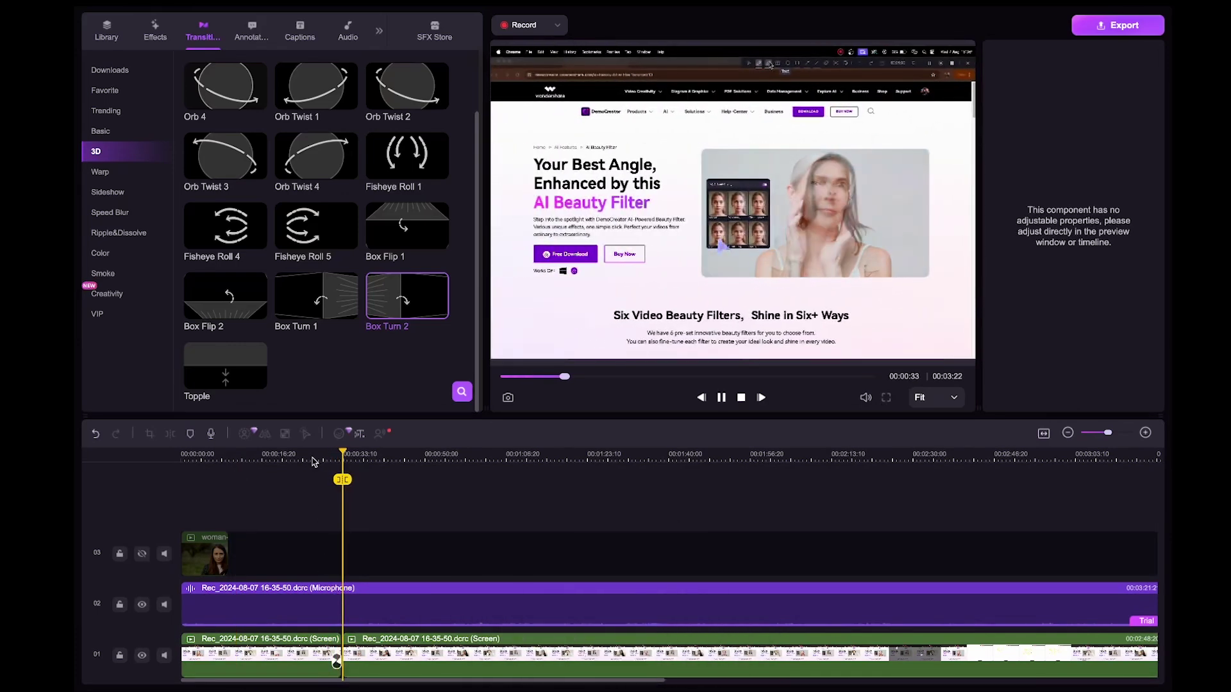
{"action": "key", "text": "space"}
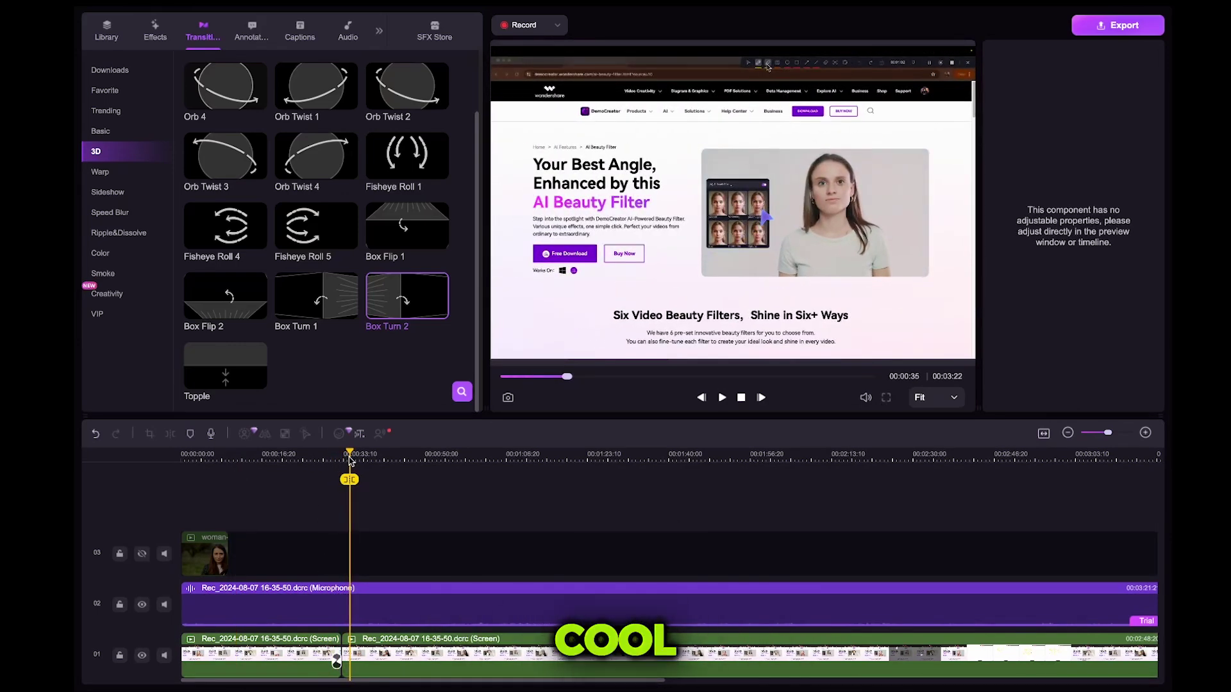
{"action": "left_click", "coordinate": [343, 458]}
{"action": "left_click", "coordinate": [96, 172]}
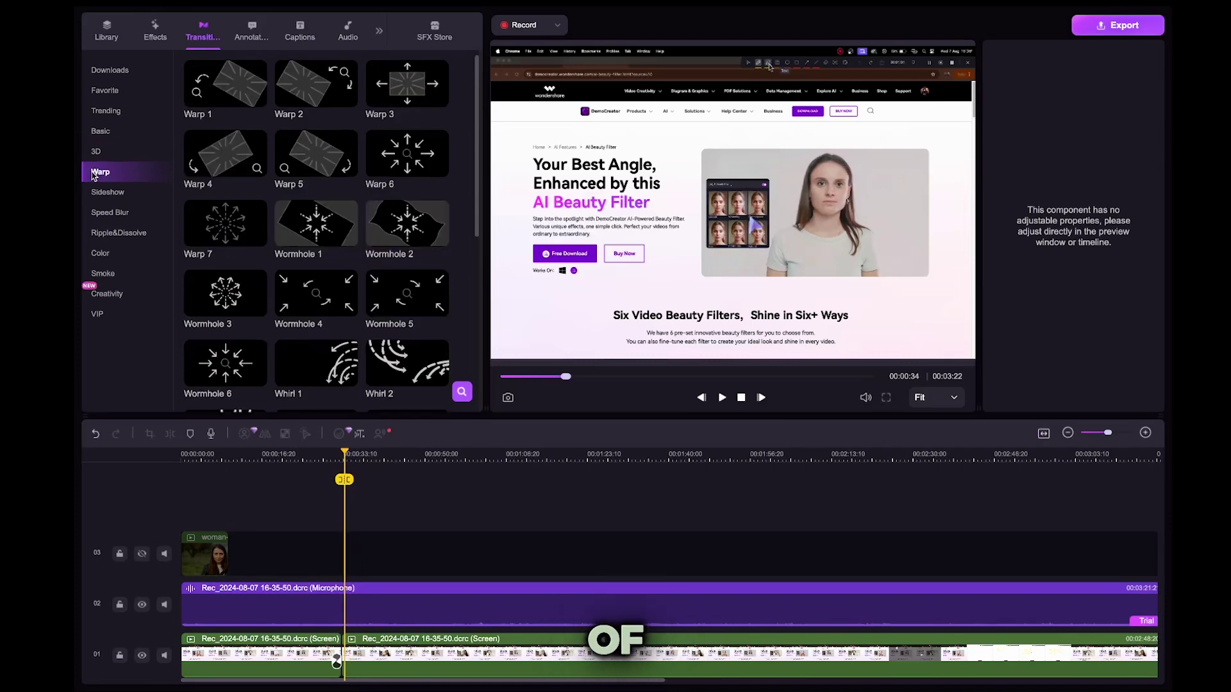
{"action": "left_click", "coordinate": [107, 292]}
Try dragging the Line&Arrow 'Irregular Oval' annotation onto the timeline.
{"action": "left_click", "coordinate": [111, 133]}
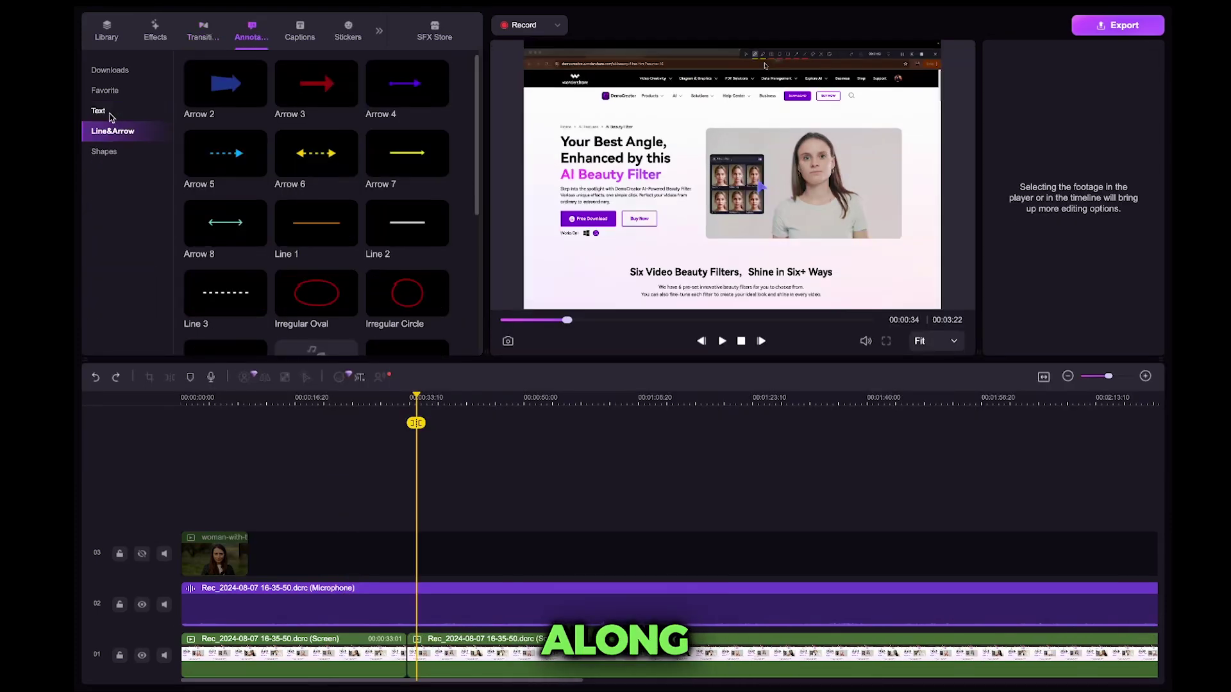
{"action": "left_click_drag", "start_coordinate": [316, 294], "coordinate": [273, 518]}
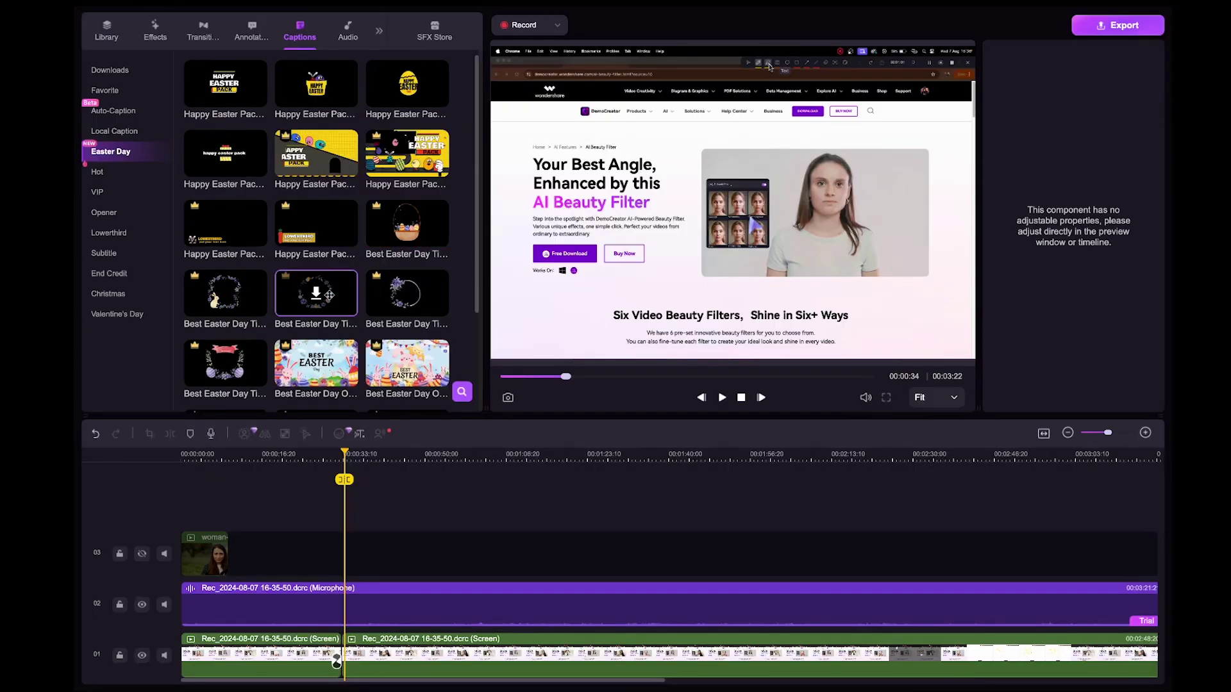
Browse Opener captions, hide the screen recording, and add a 3D Education caption on track 04.
{"action": "left_click", "coordinate": [104, 211]}
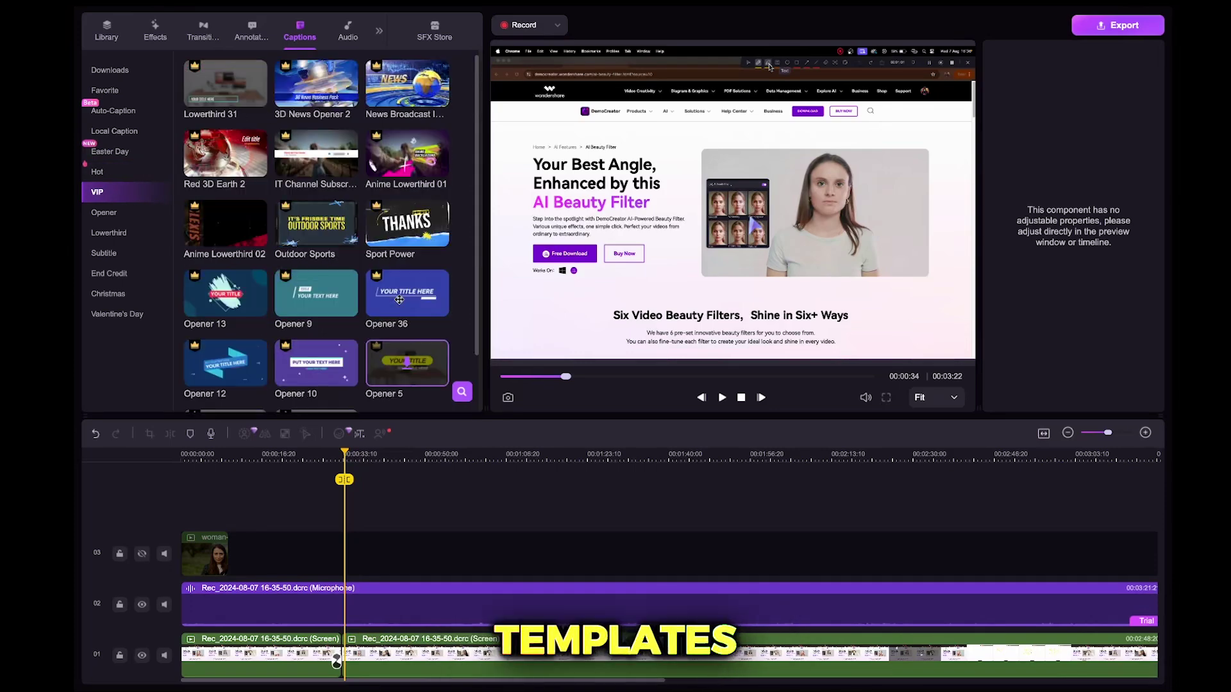
{"action": "scroll", "coordinate": [258, 310], "scroll_direction": "down", "scroll_amount": 5}
{"action": "scroll", "coordinate": [260, 305], "scroll_direction": "down", "scroll_amount": 3}
{"action": "scroll", "coordinate": [262, 302], "scroll_direction": "down", "scroll_amount": 2}
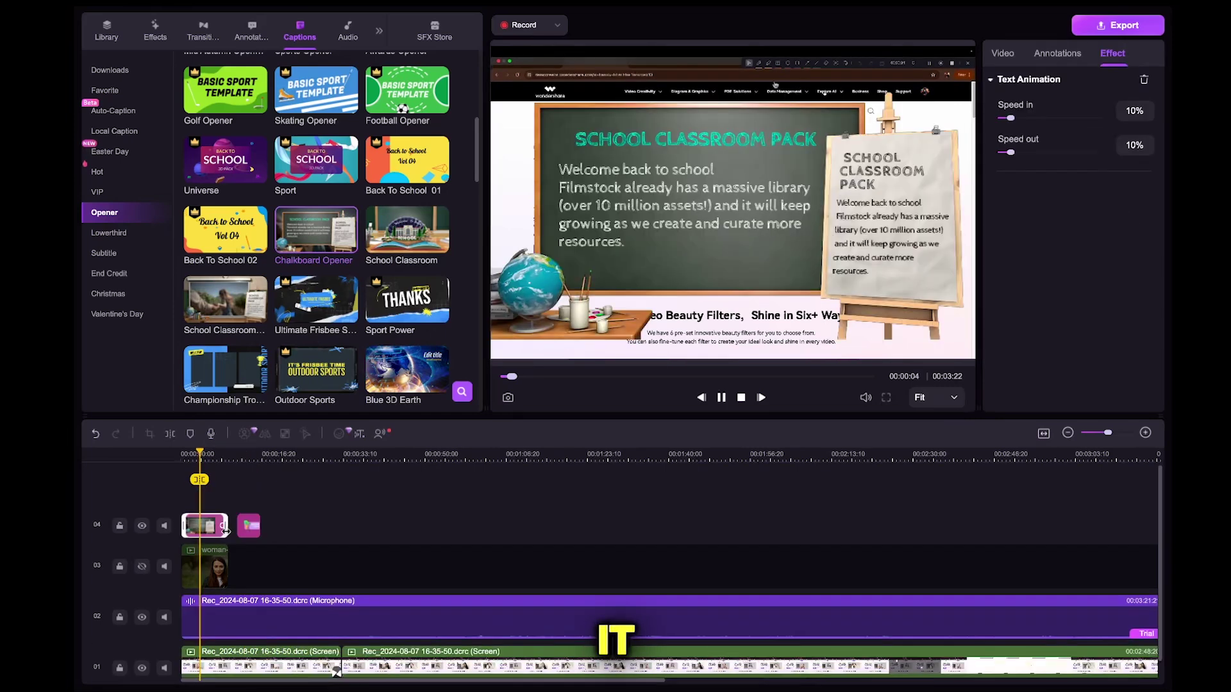
{"action": "key", "text": "space"}
{"action": "left_click", "coordinate": [142, 668]}
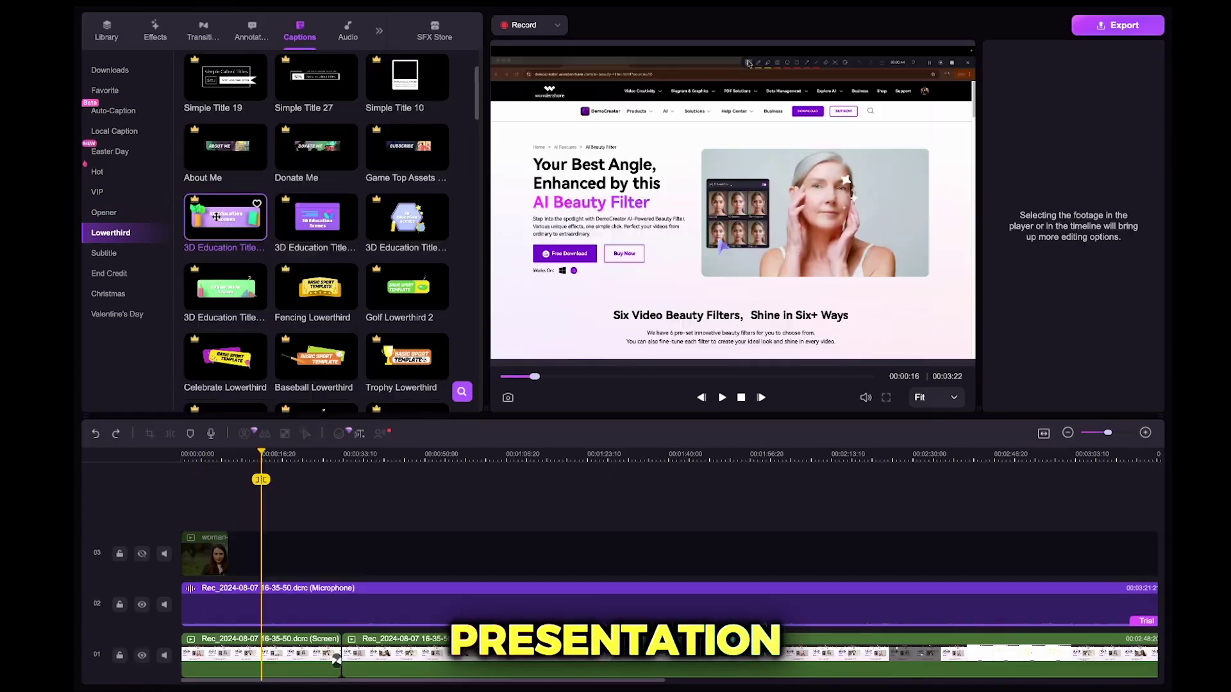
{"action": "left_click_drag", "start_coordinate": [257, 558], "coordinate": [248, 526]}
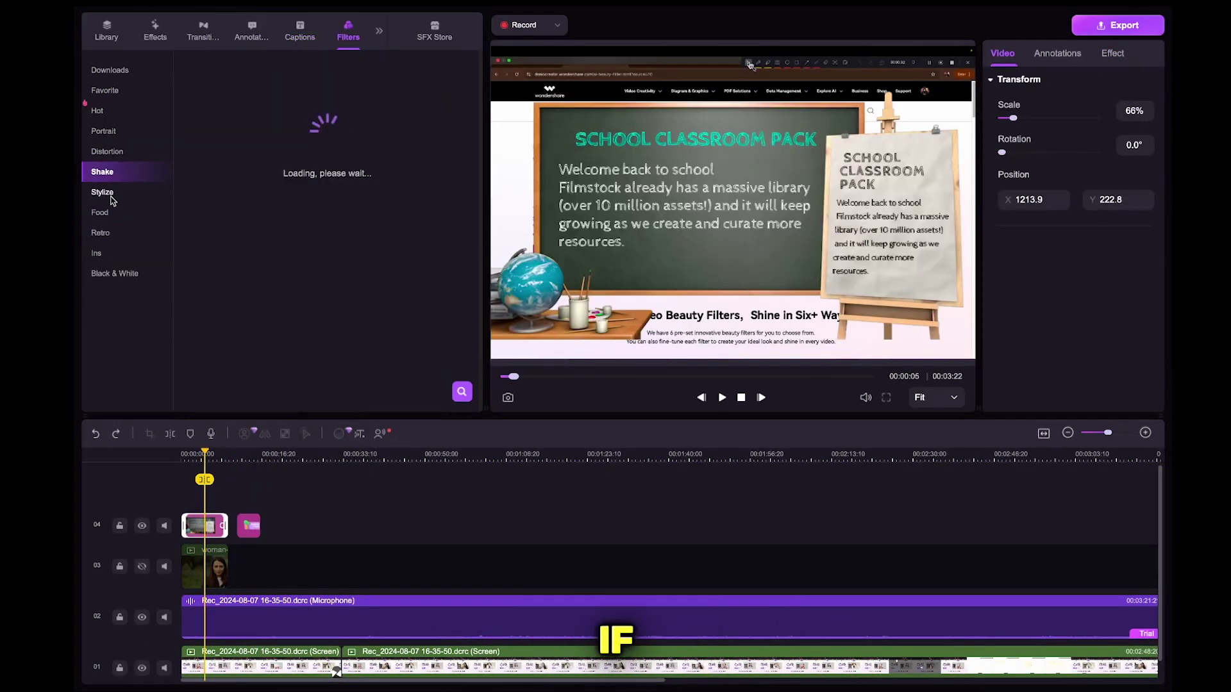
{"action": "left_click", "coordinate": [103, 214]}
{"action": "left_click", "coordinate": [107, 151]}
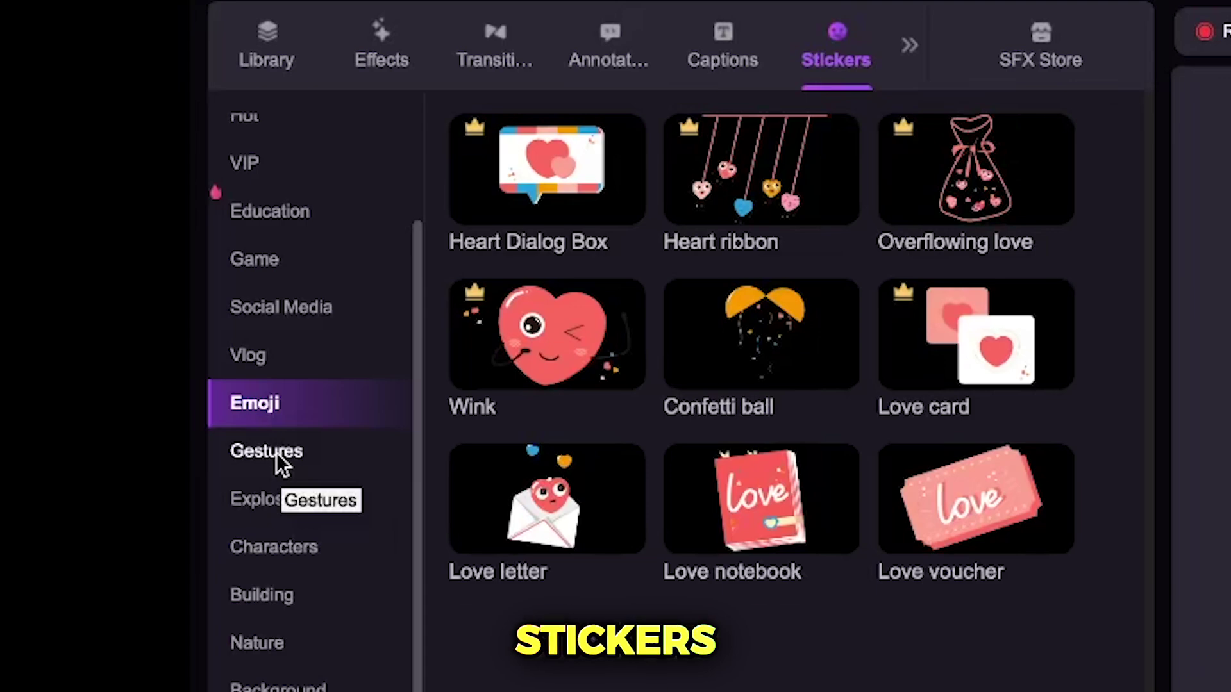
{"action": "scroll", "coordinate": [796, 496], "scroll_direction": "down", "scroll_amount": 5}
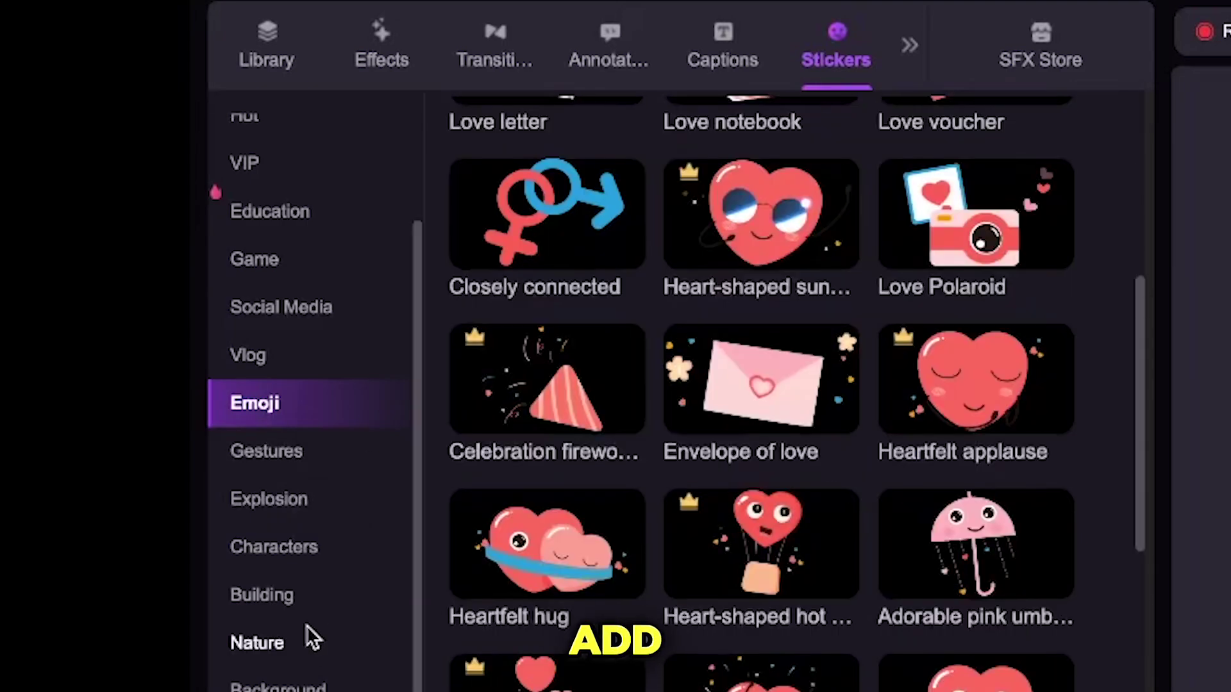
{"action": "left_click", "coordinate": [847, 57]}
{"action": "left_click", "coordinate": [261, 186]}
{"action": "left_click", "coordinate": [245, 234]}
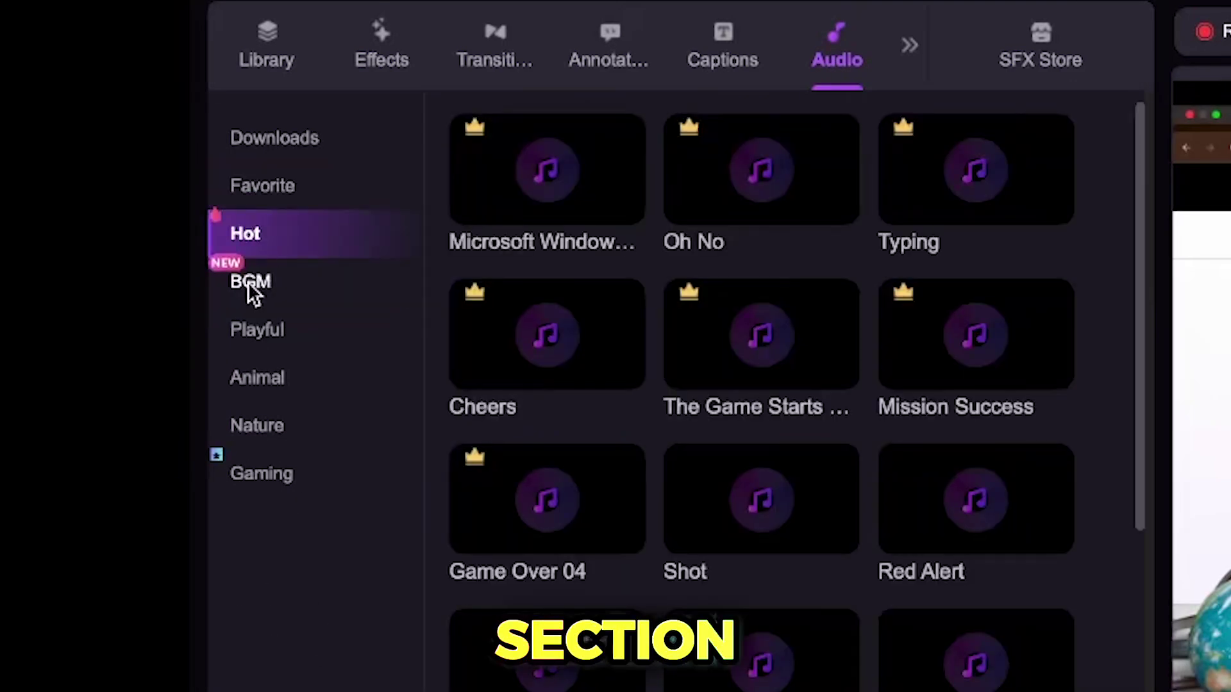
{"action": "left_click", "coordinate": [259, 330]}
{"action": "scroll", "coordinate": [831, 614], "scroll_direction": "down", "scroll_amount": 5}
{"action": "left_click", "coordinate": [258, 377]}
{"action": "left_click", "coordinate": [273, 430]}
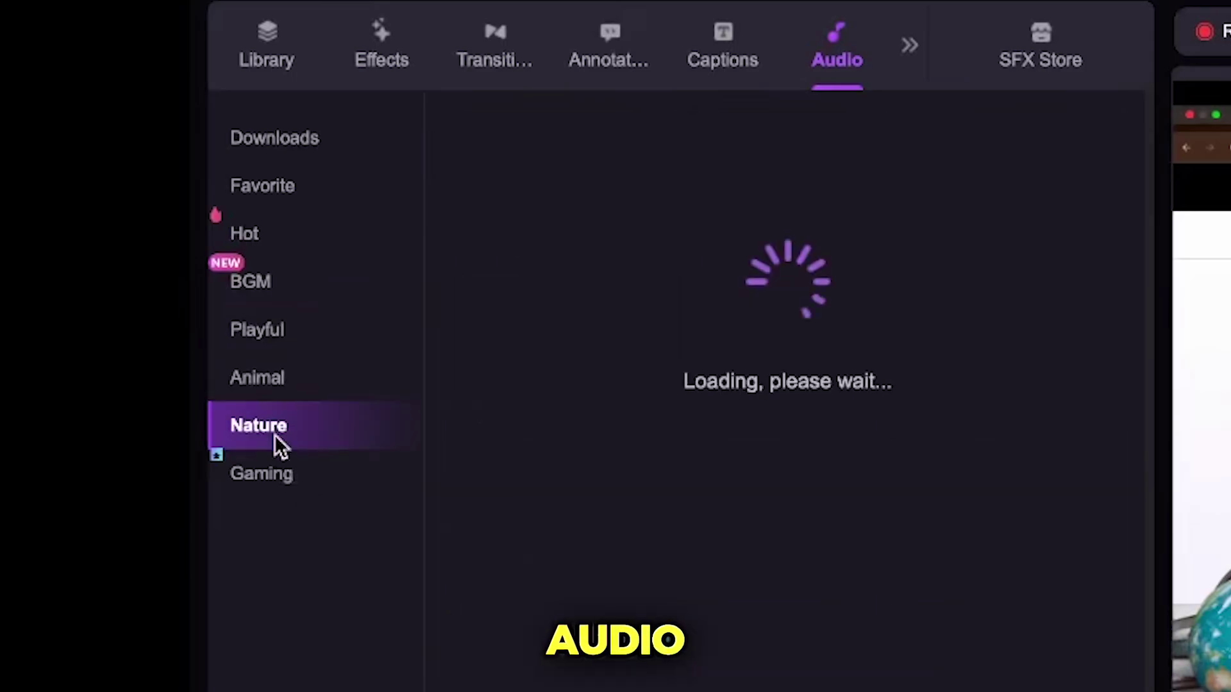
{"action": "left_click", "coordinate": [279, 473]}
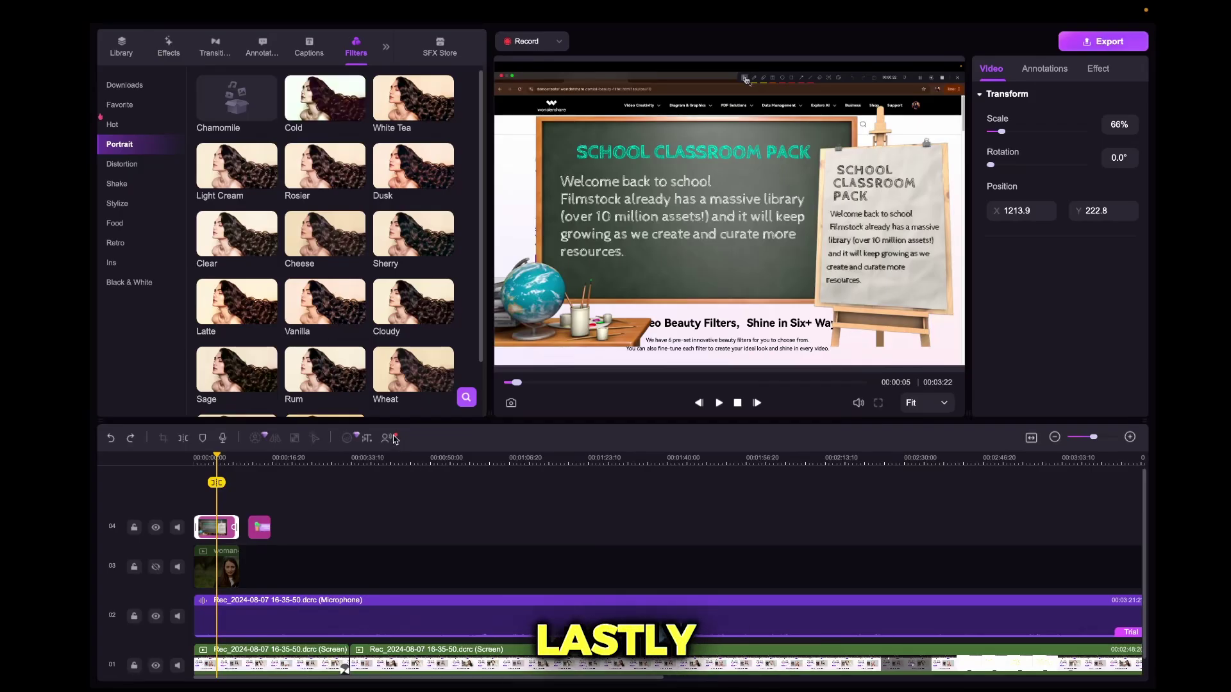
{"action": "left_click", "coordinate": [391, 439]}
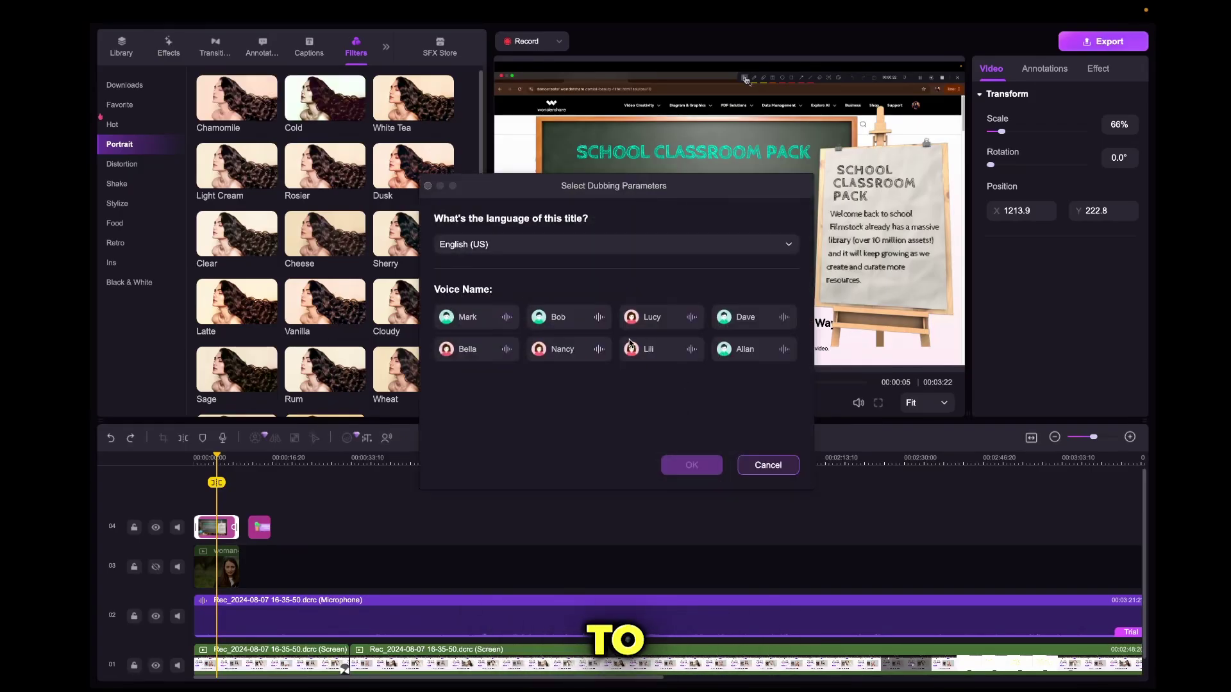
{"action": "left_click", "coordinate": [498, 247]}
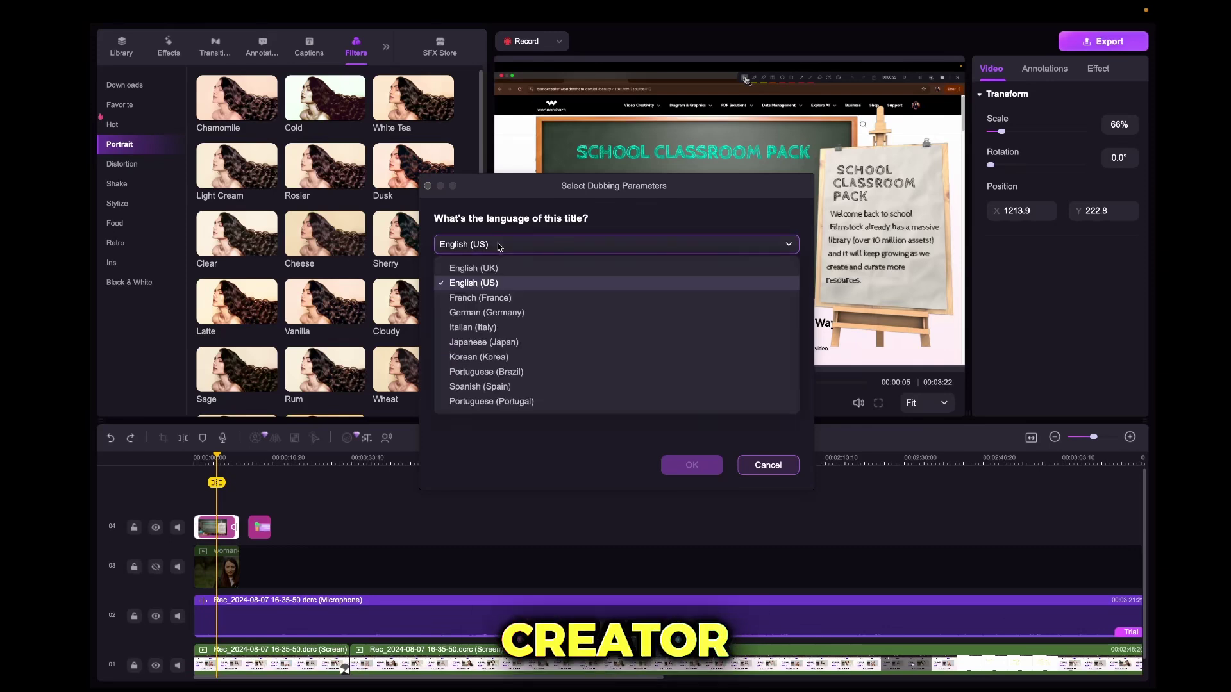
{"action": "left_click", "coordinate": [489, 285]}
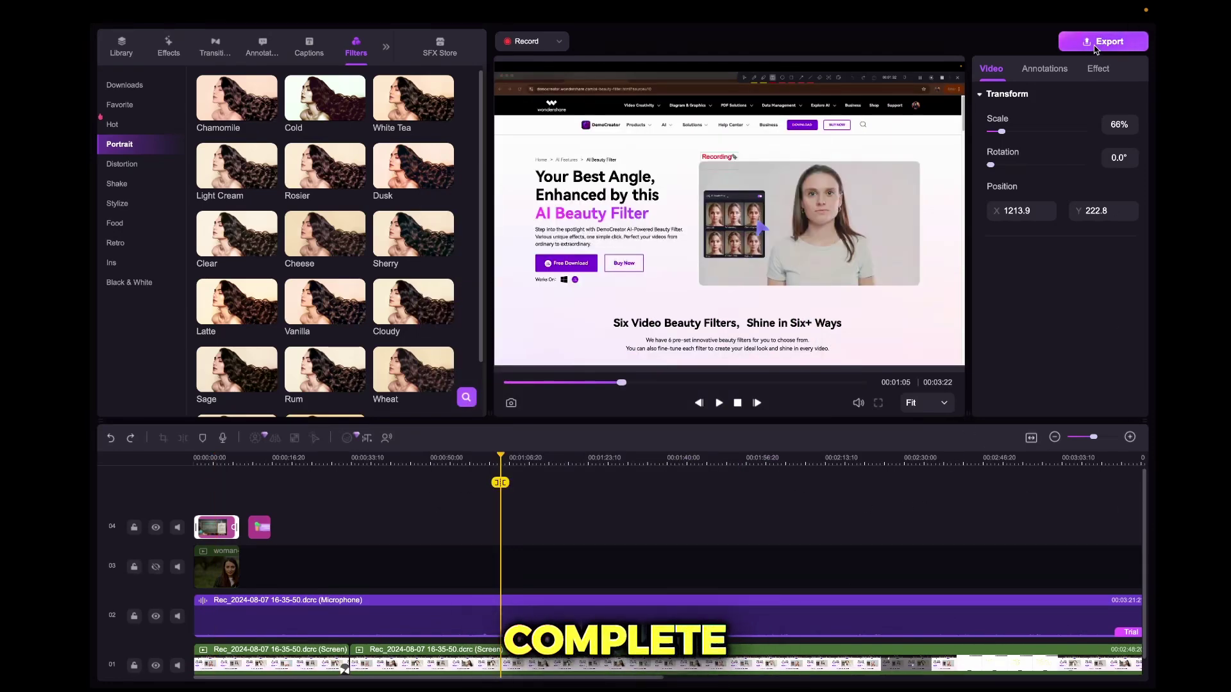
Change the export format from MOV to MP4 and show the YouTube sharing options.
{"action": "left_click", "coordinate": [1095, 46]}
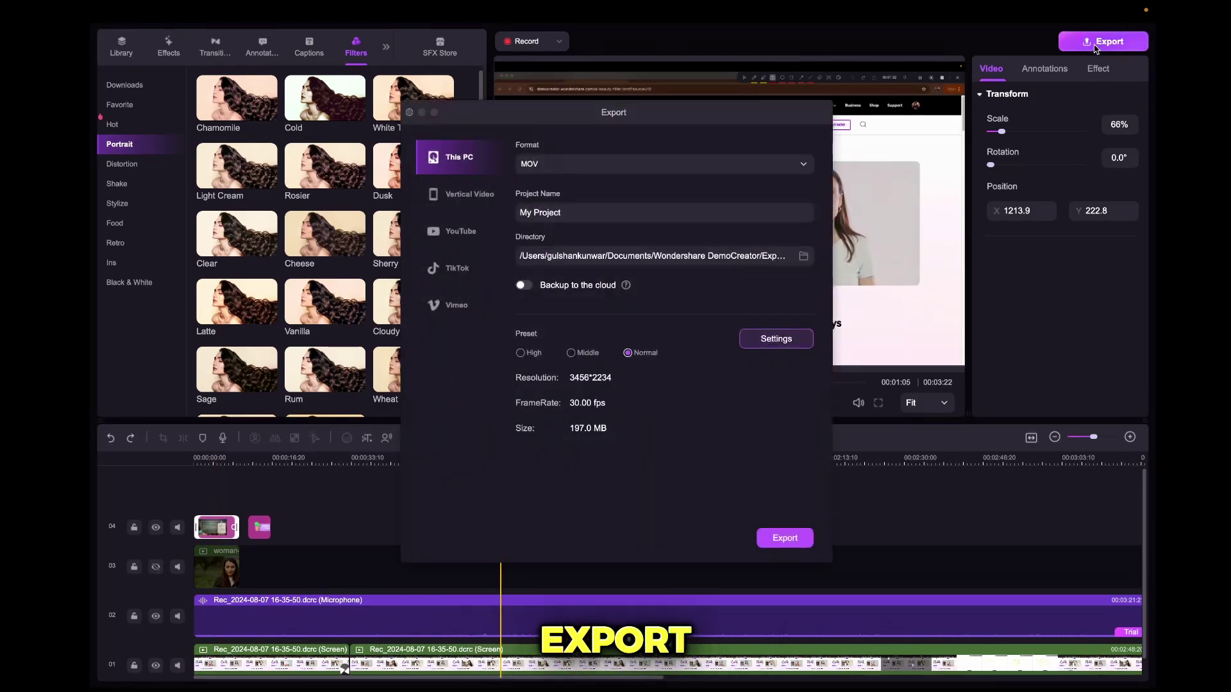
{"action": "left_click", "coordinate": [532, 165]}
{"action": "left_click", "coordinate": [543, 218]}
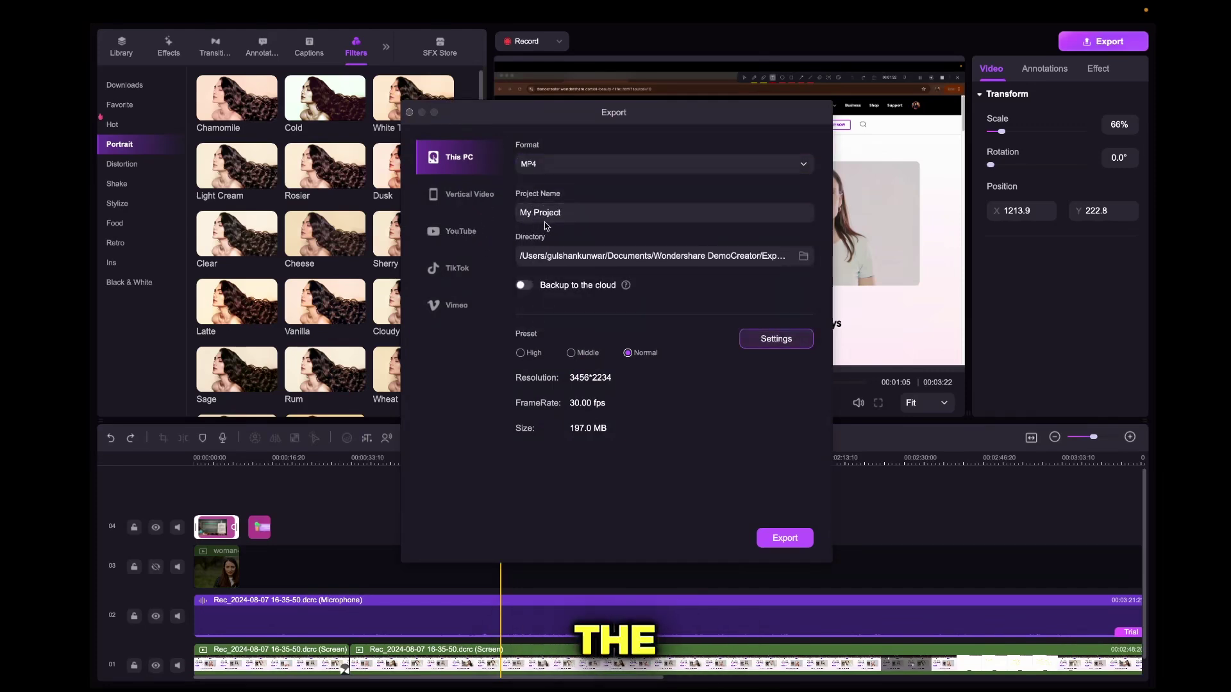
{"action": "left_click", "coordinate": [450, 235]}
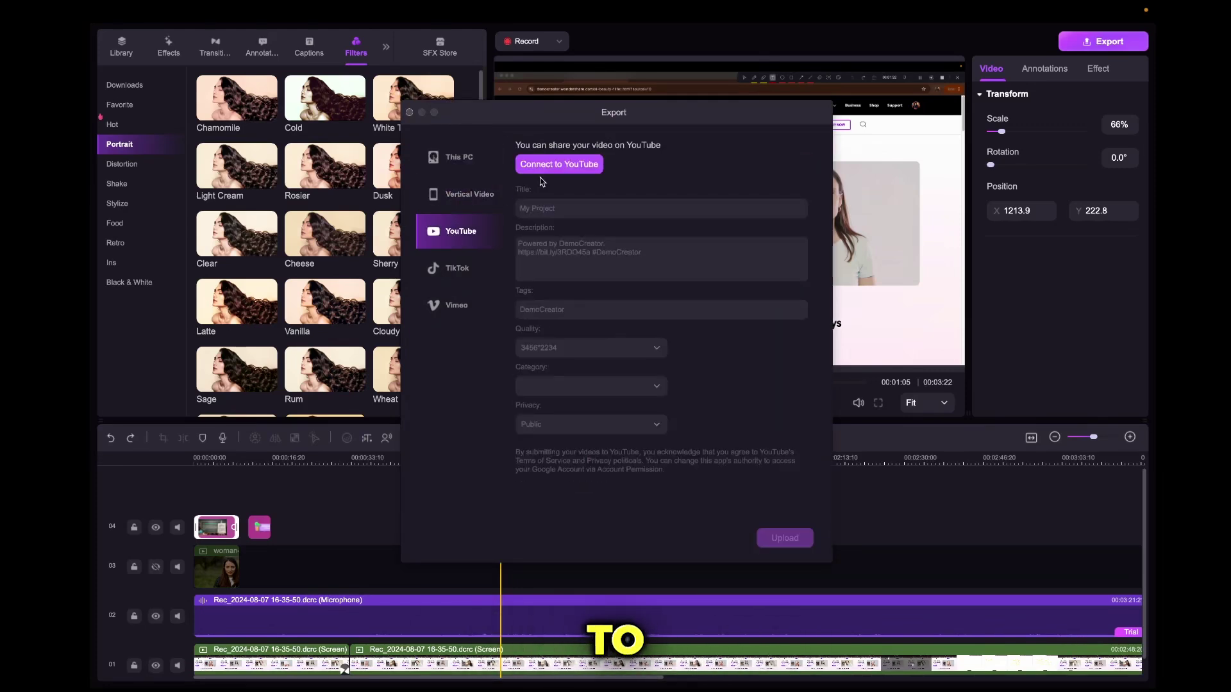